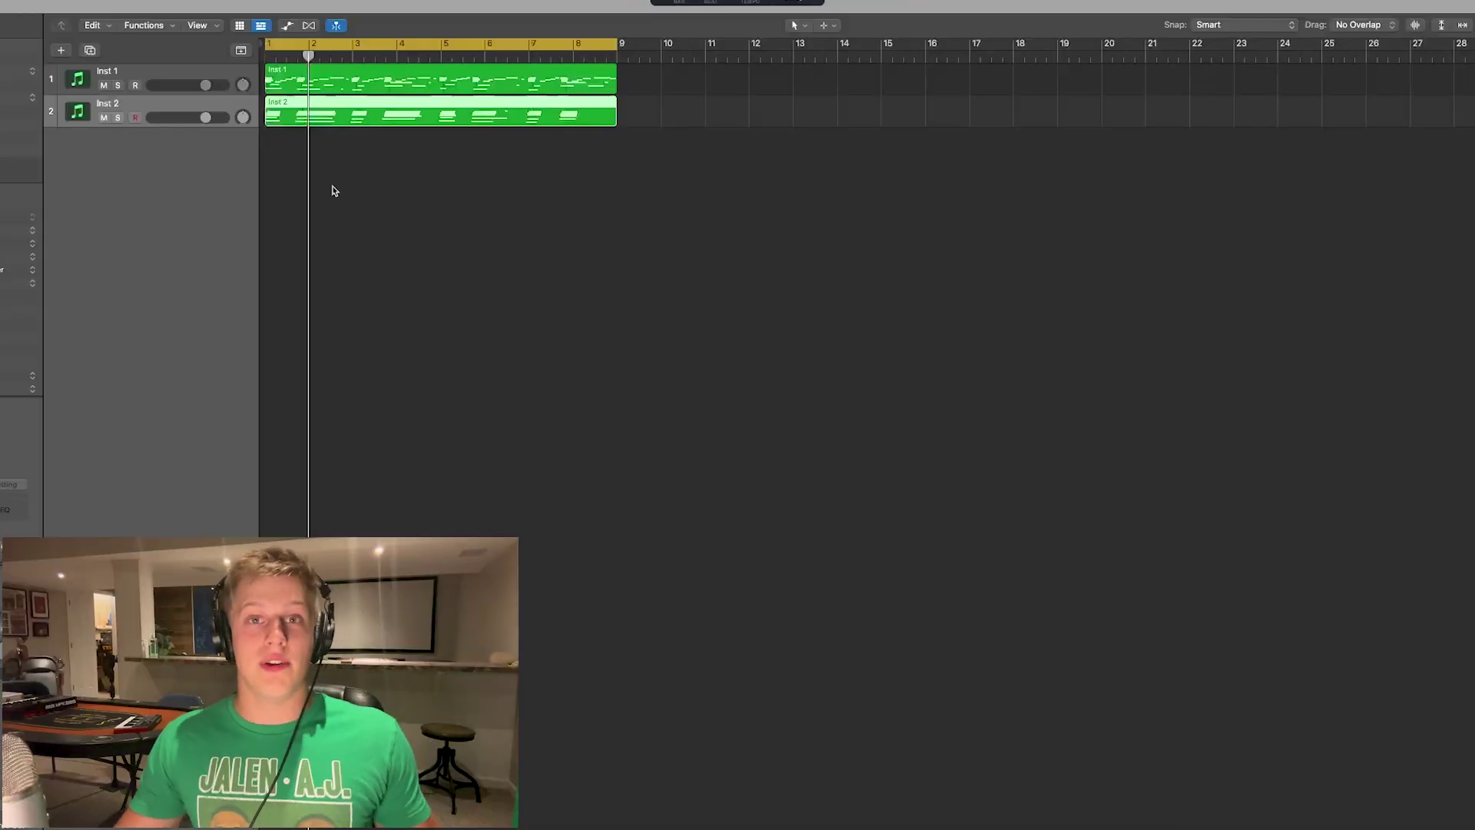
# Add instrument tracks Inst 3 and Inst 4, check their channel EQ, then open the note editor and audition the parts.
pyautogui.click(90, 50)
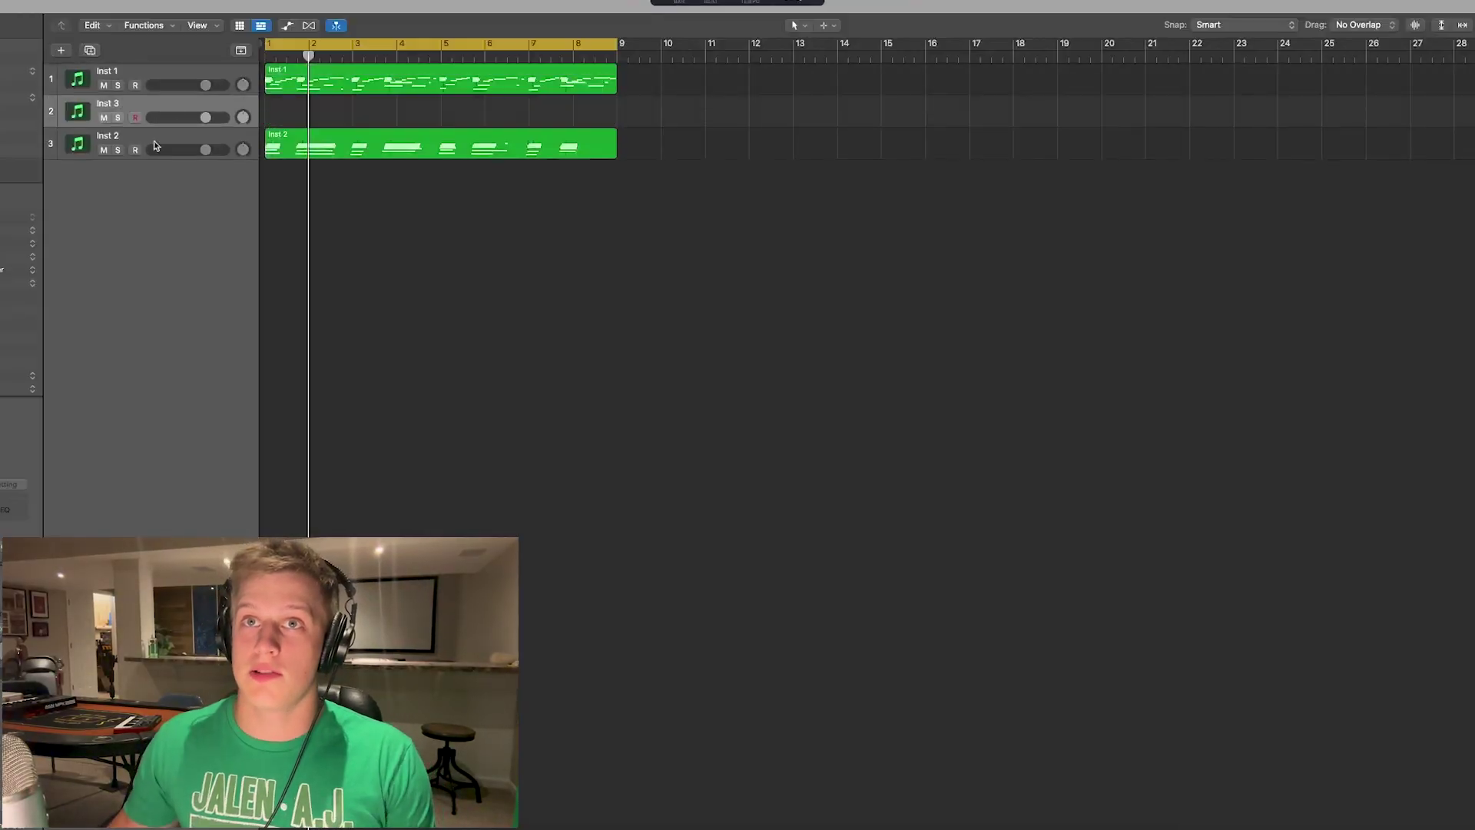
pyautogui.click(90, 50)
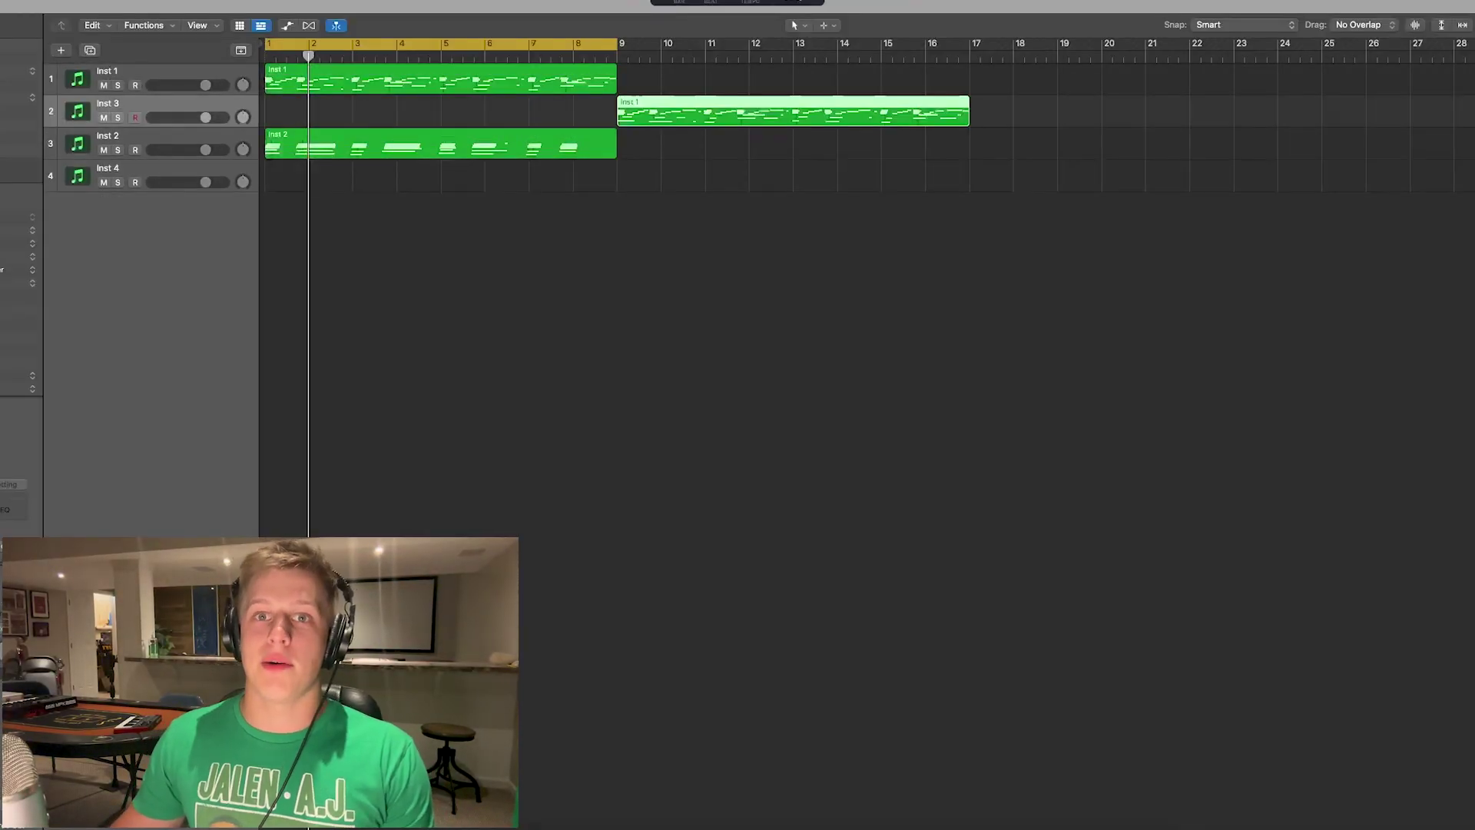
pyautogui.click(4, 509)
pyautogui.click(421, 127)
pyautogui.press('Down')
pyautogui.press('Down')
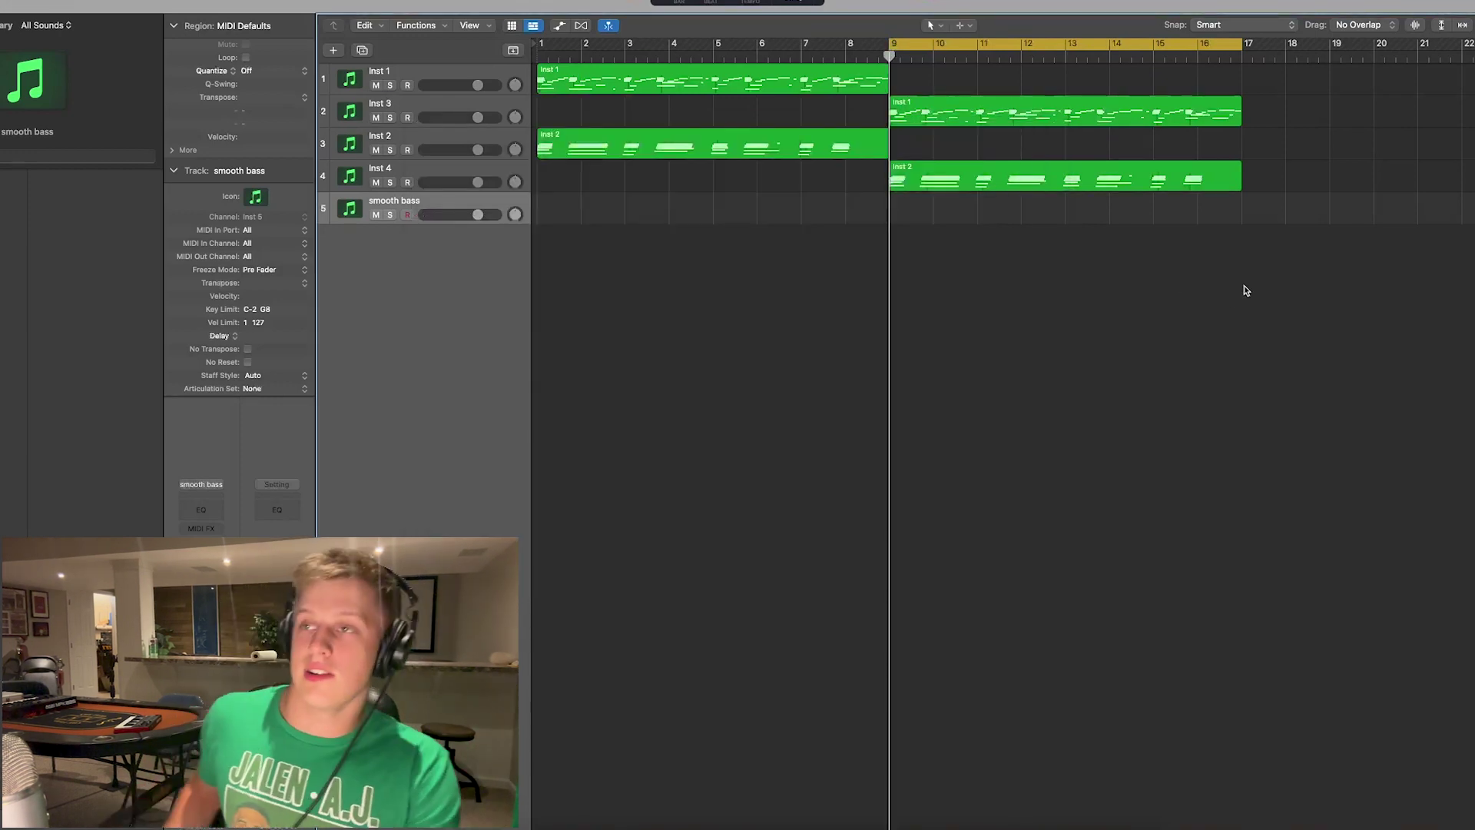
pyautogui.press('p')
pyautogui.press('space')
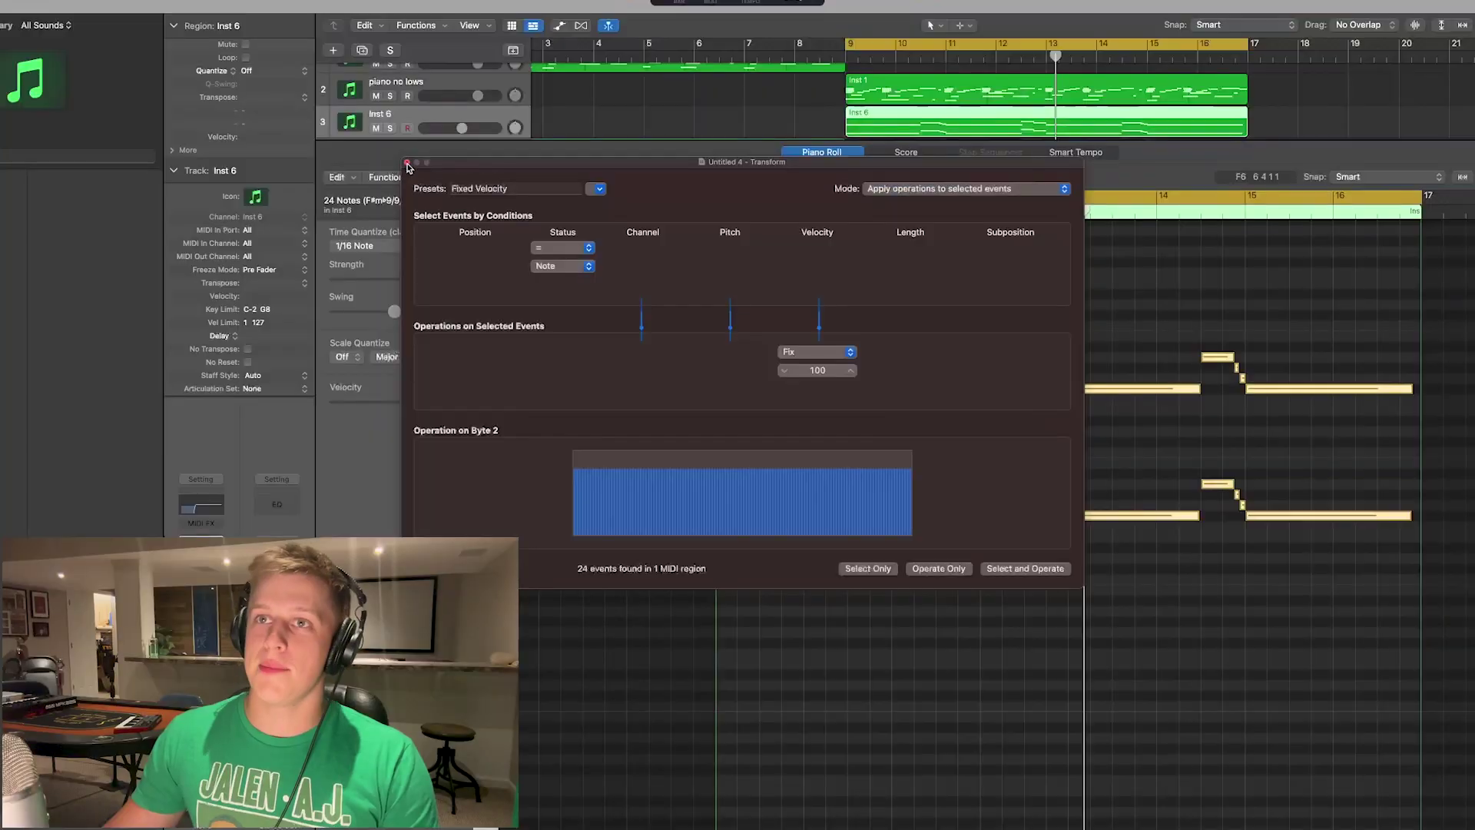
# Drag the Transform Velocity slider to raise the Inst 6 chord notes' fixed velocity.
pyautogui.moveTo(427, 405); pyautogui.dragTo(399, 410)
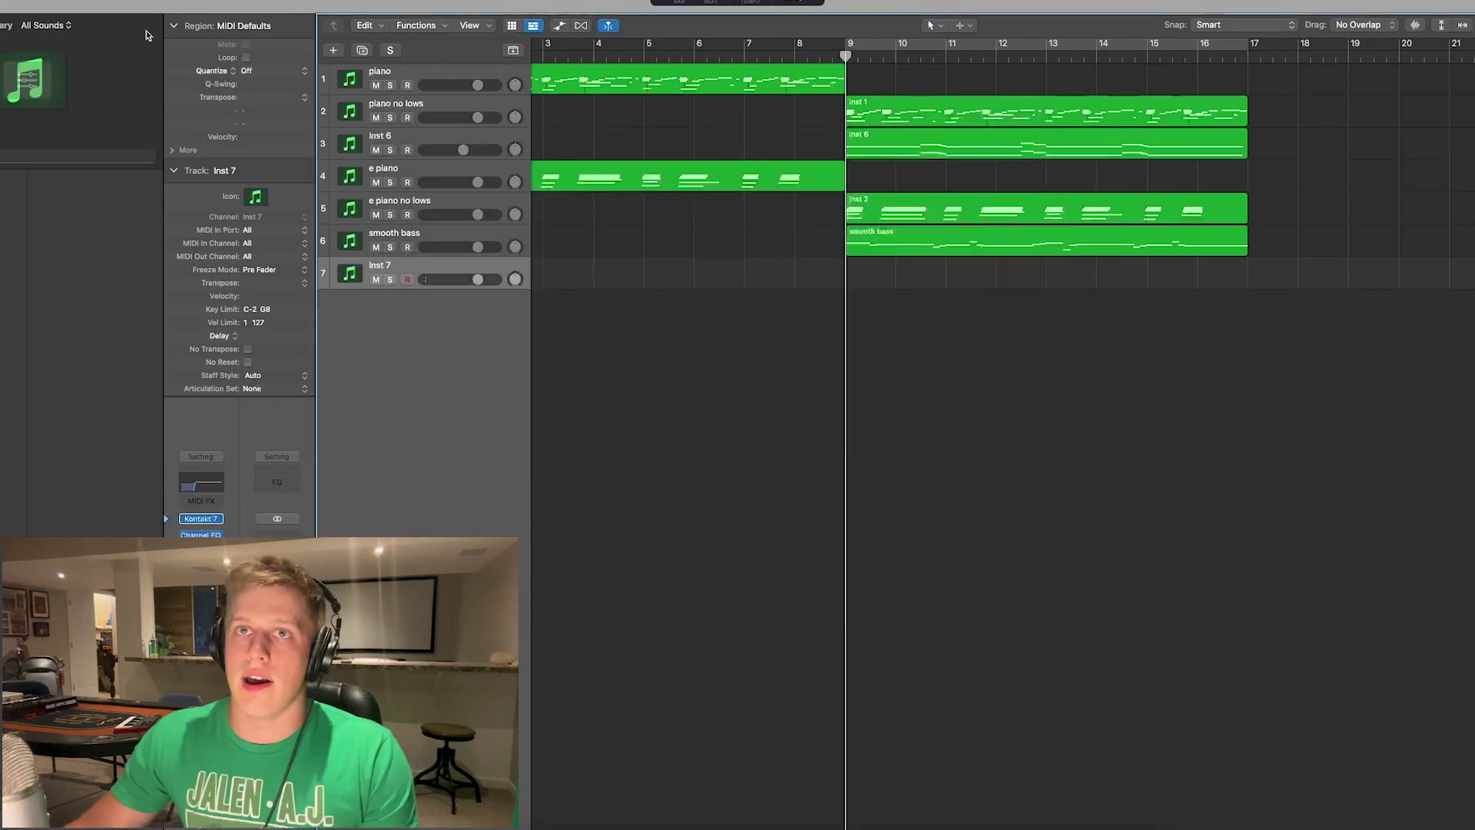
# Open the note editor, play back from bar 8, and load the Serum synth on Inst 9.
pyautogui.press('p')
pyautogui.press('space')
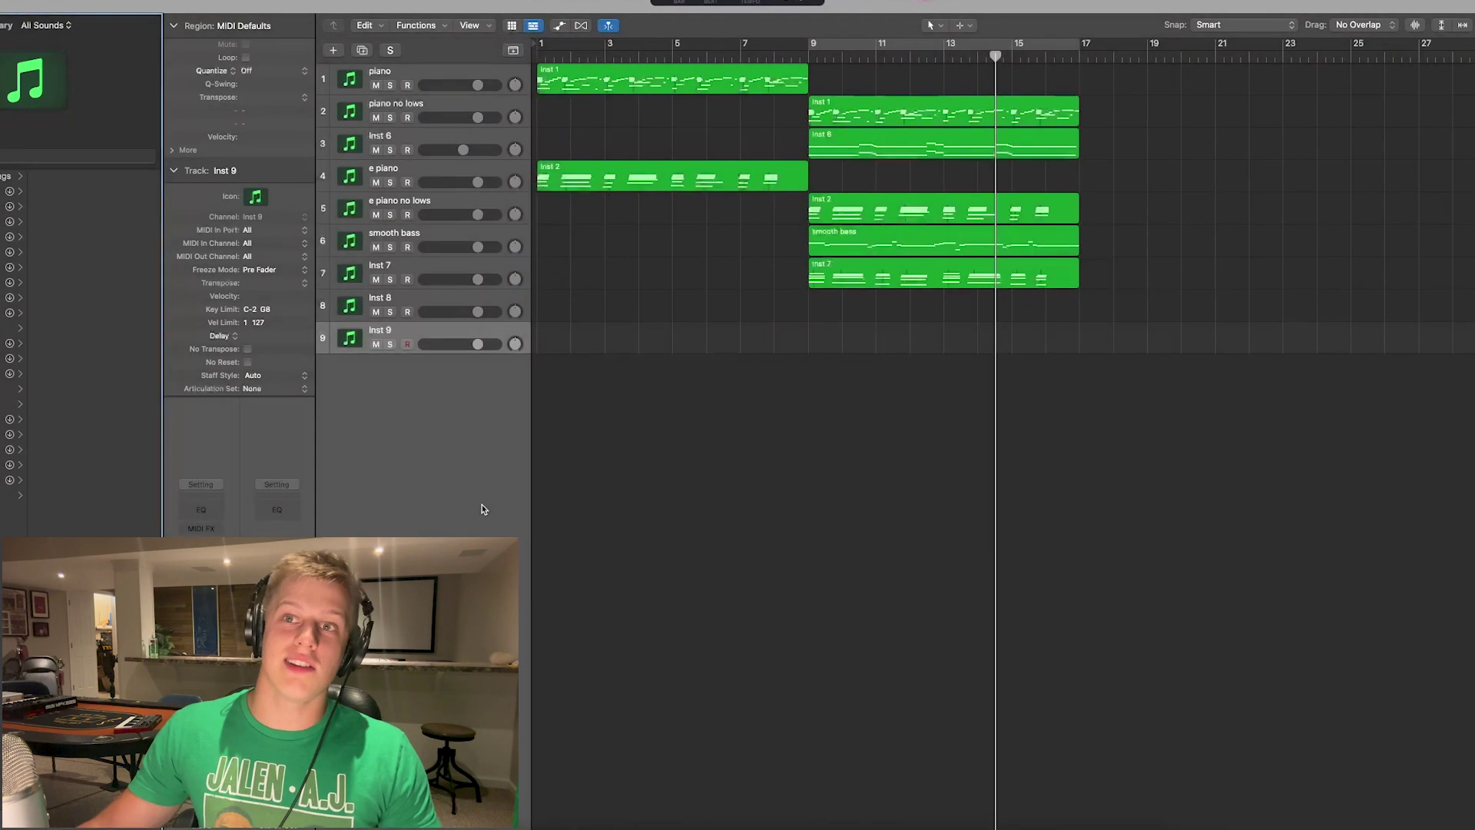
pyautogui.press('v')
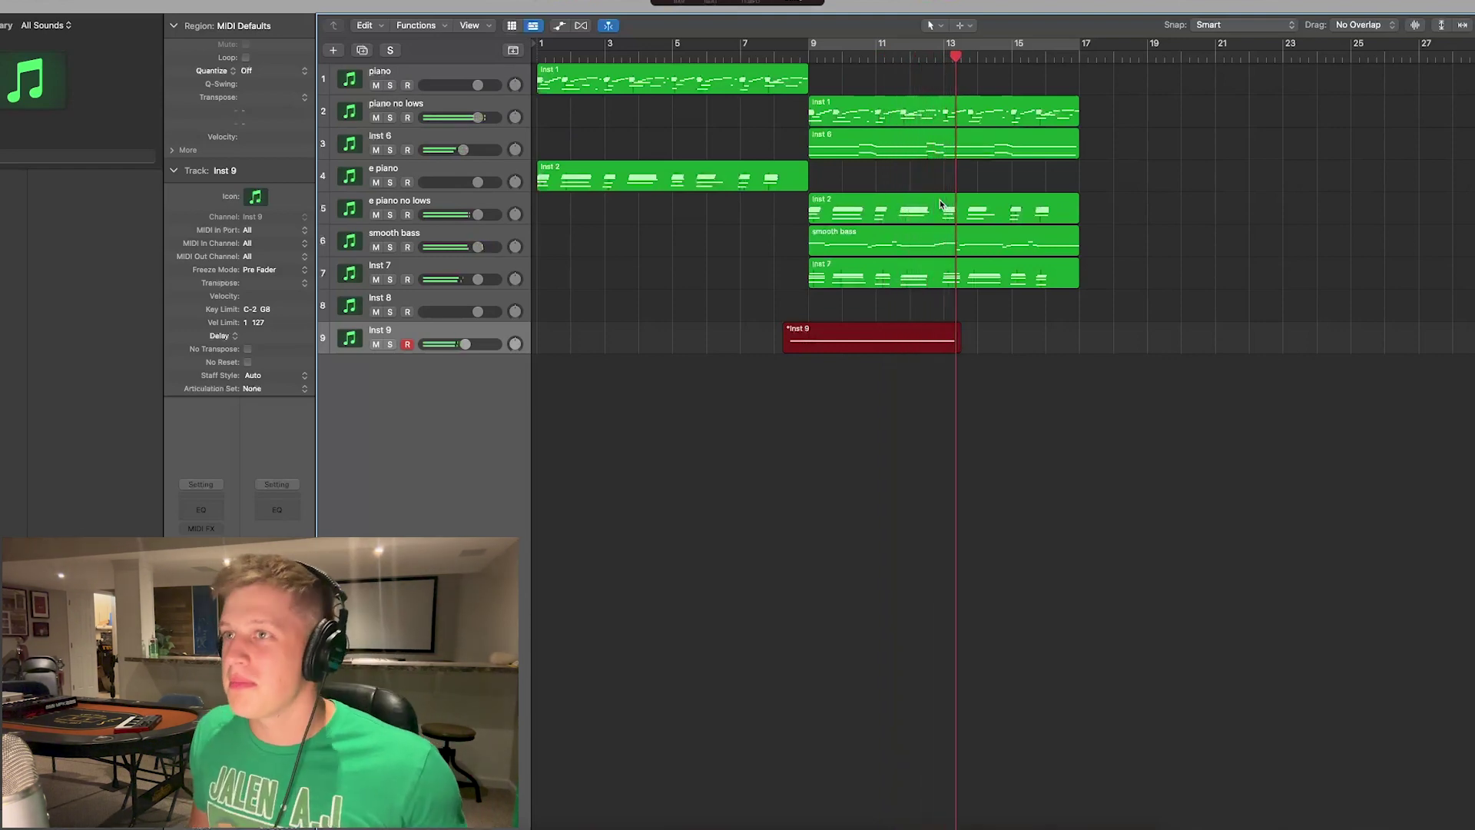
# Stop the Inst 9 synth recording, close Inst 8's ChromaVerb window, and replay from just before bar 8.
pyautogui.press('space')
pyautogui.press('y')
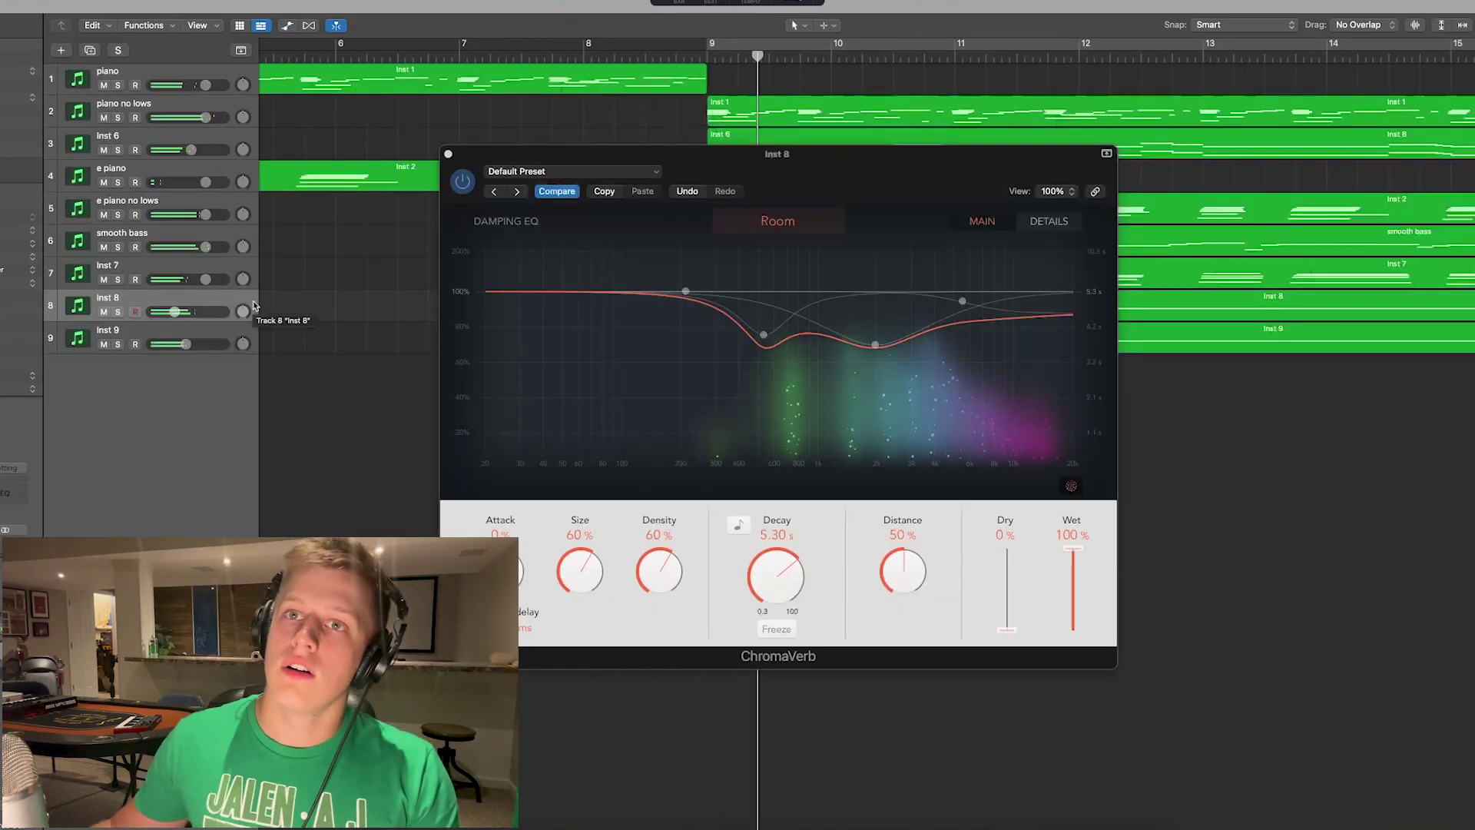
pyautogui.click(449, 155)
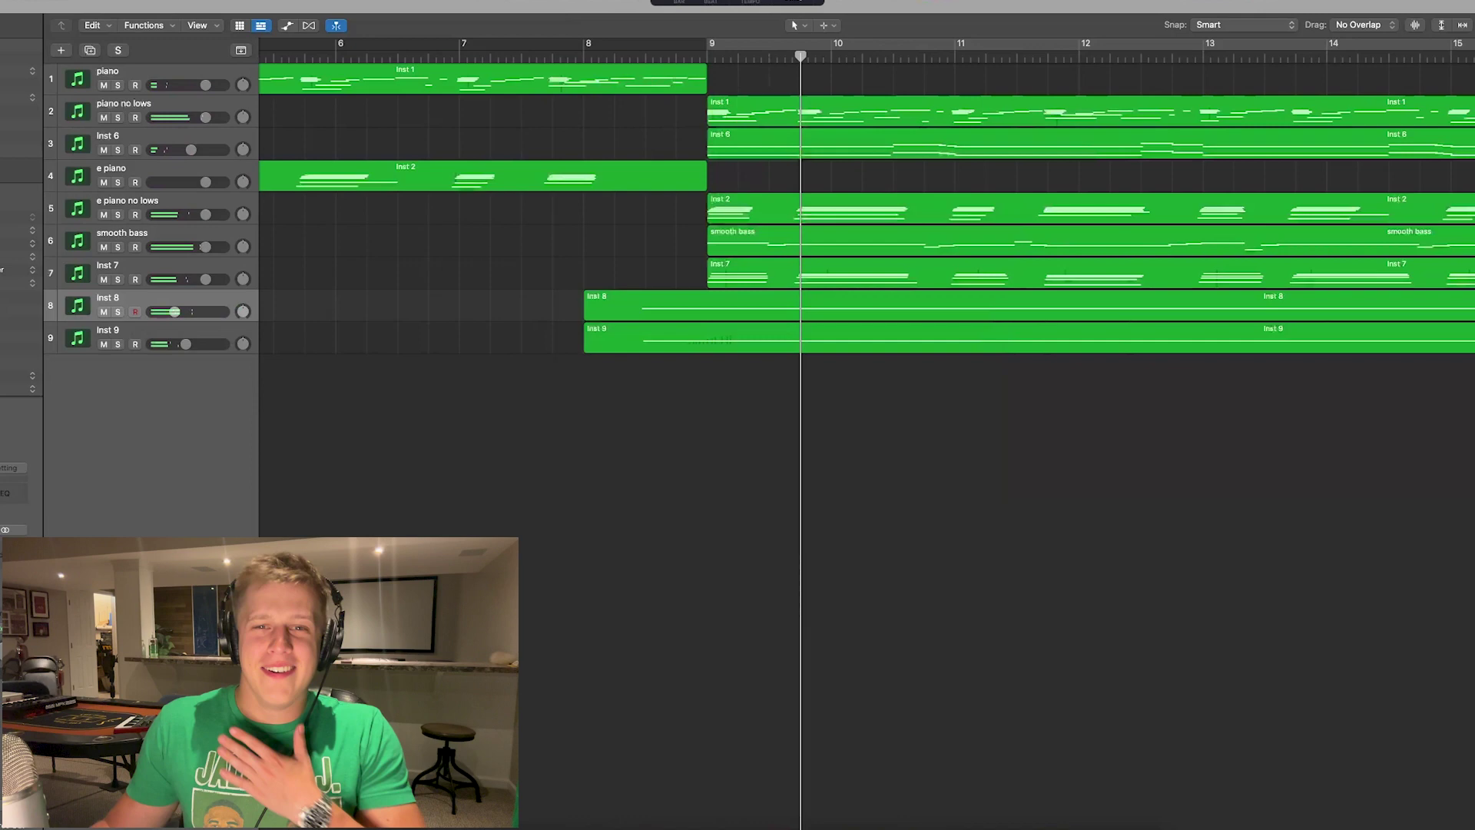
pyautogui.click(549, 56)
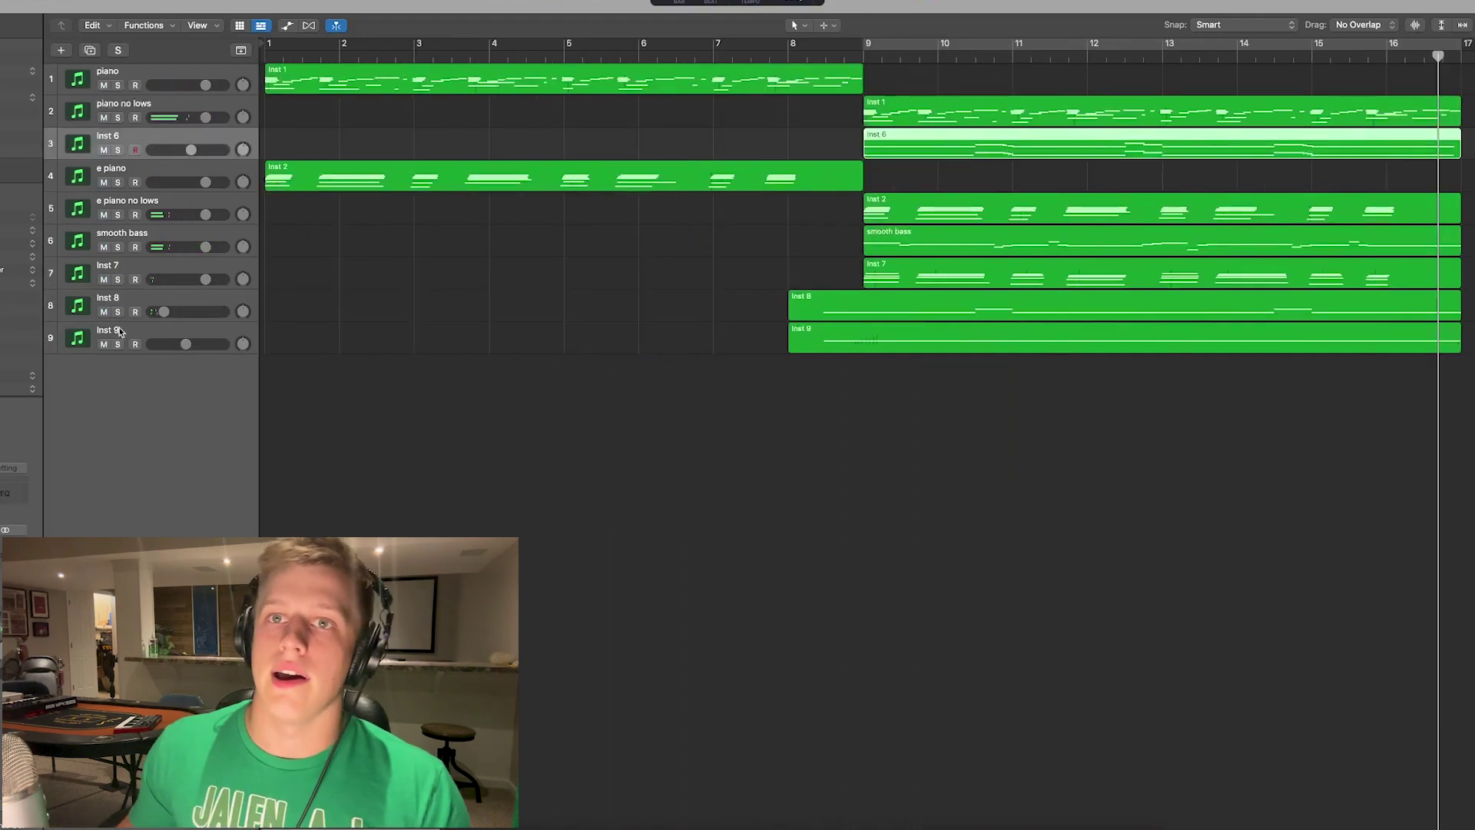
# Create a software instrument track below Inst 9 loaded with Full Strings > Full STR Tremolo.
pyautogui.click(120, 331)
pyautogui.click(63, 50)
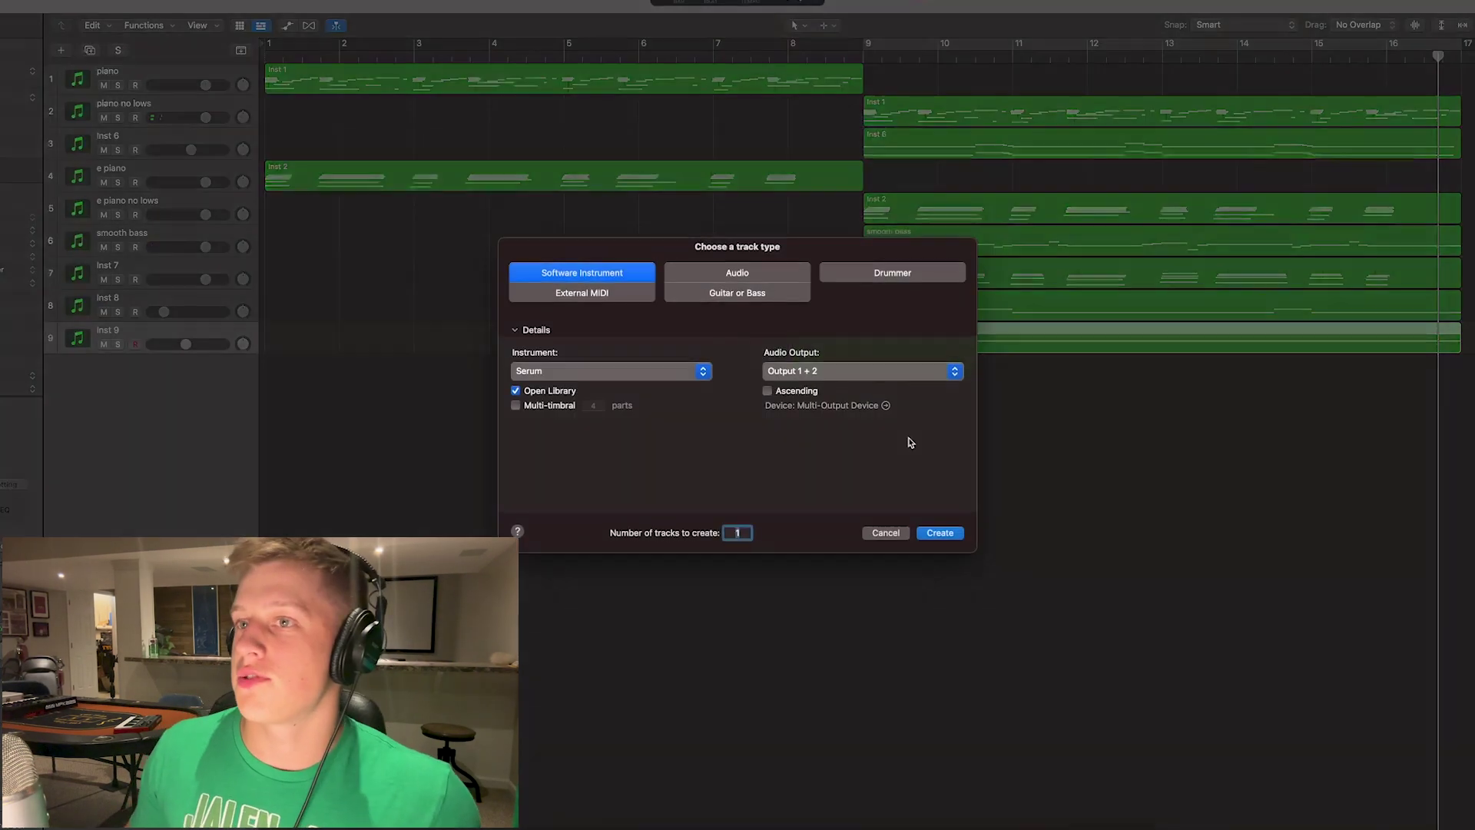
pyautogui.click(670, 376)
pyautogui.moveTo(583, 781)
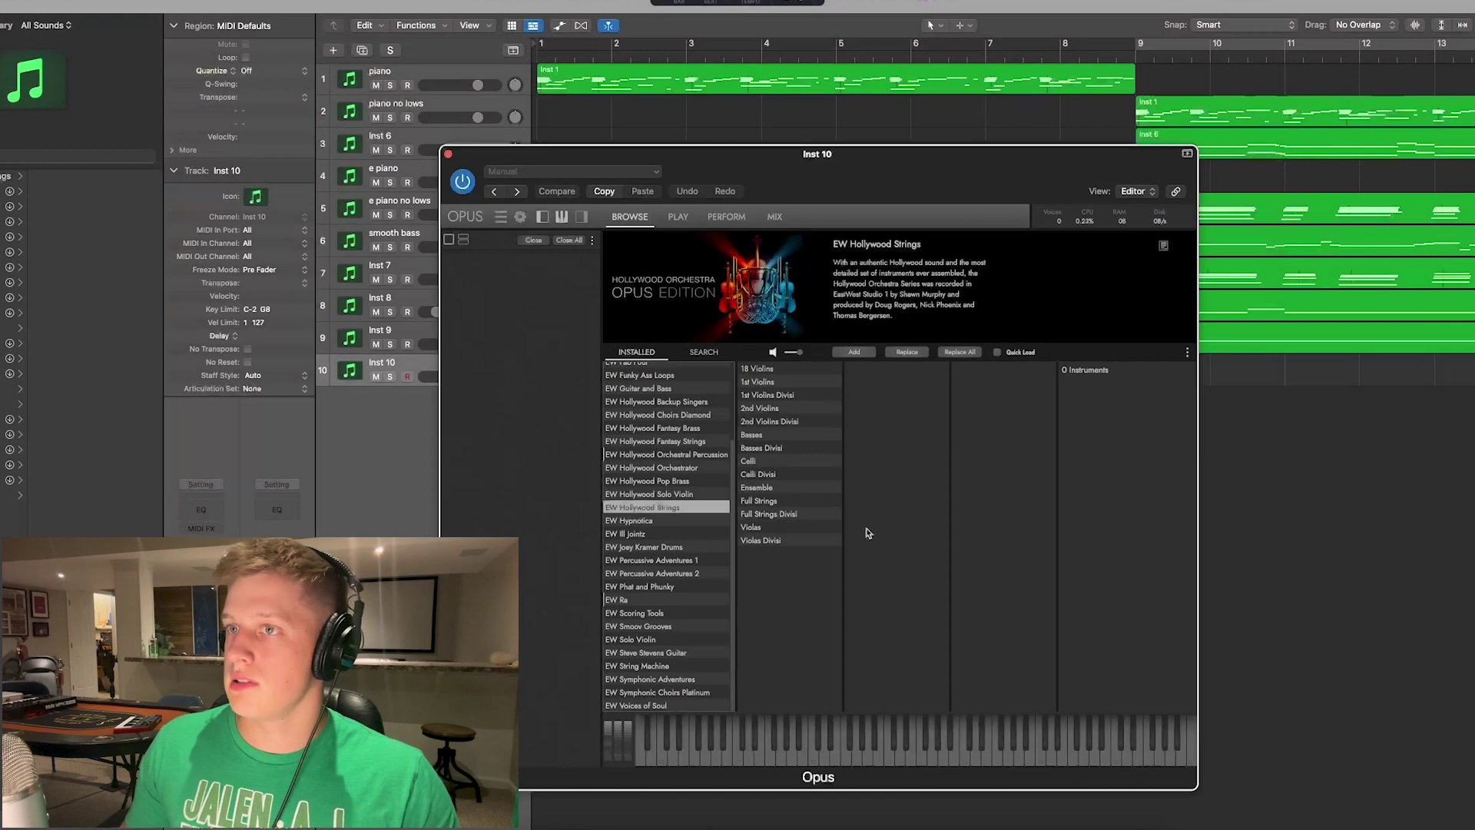
pyautogui.click(1091, 384)
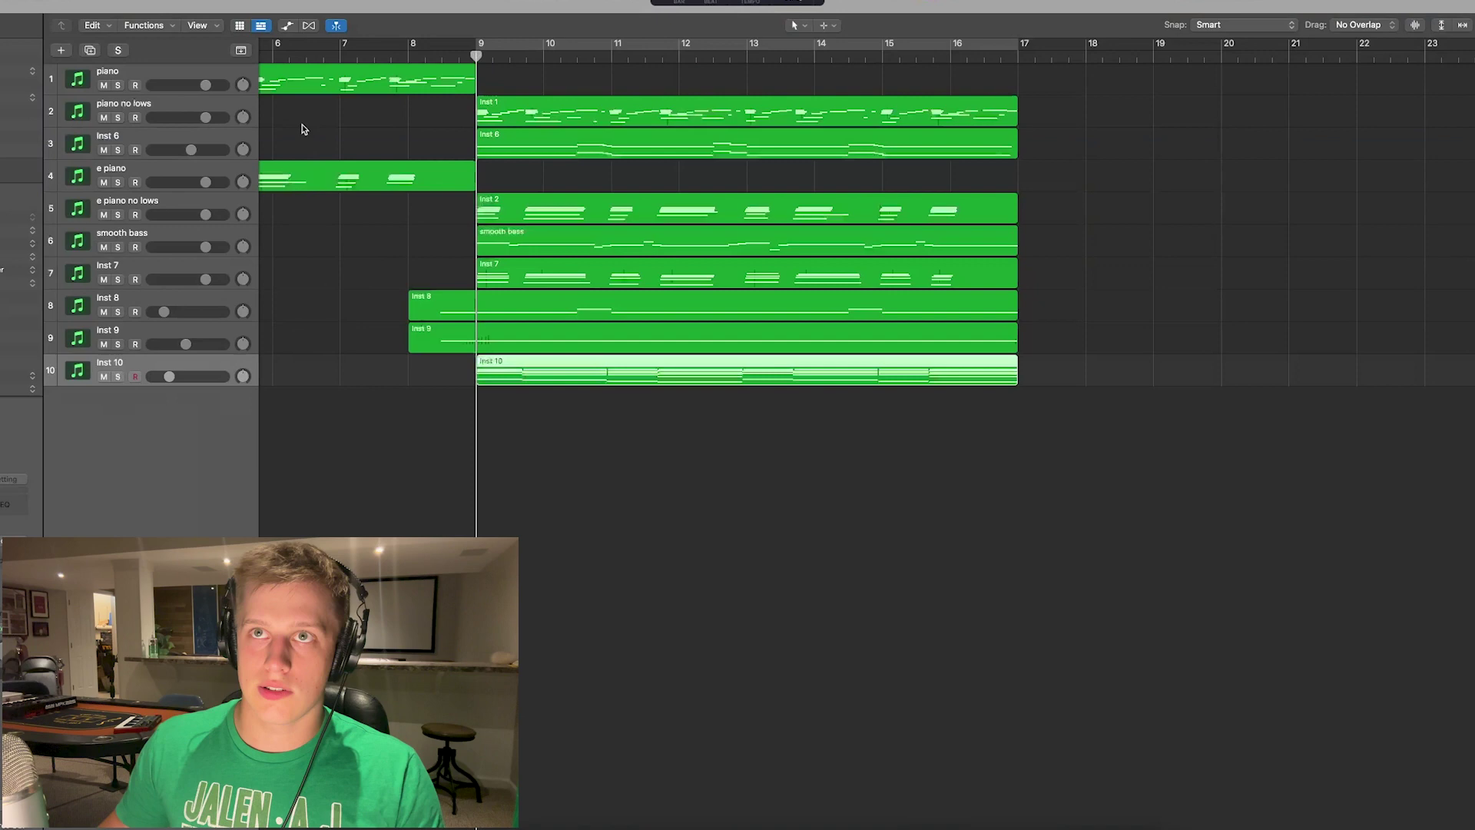
# Show automation, set all tracks to Latch, and ride Inst 10's volume around -24 to -28 dB during playback.
pyautogui.click(288, 26)
pyautogui.click(115, 655)
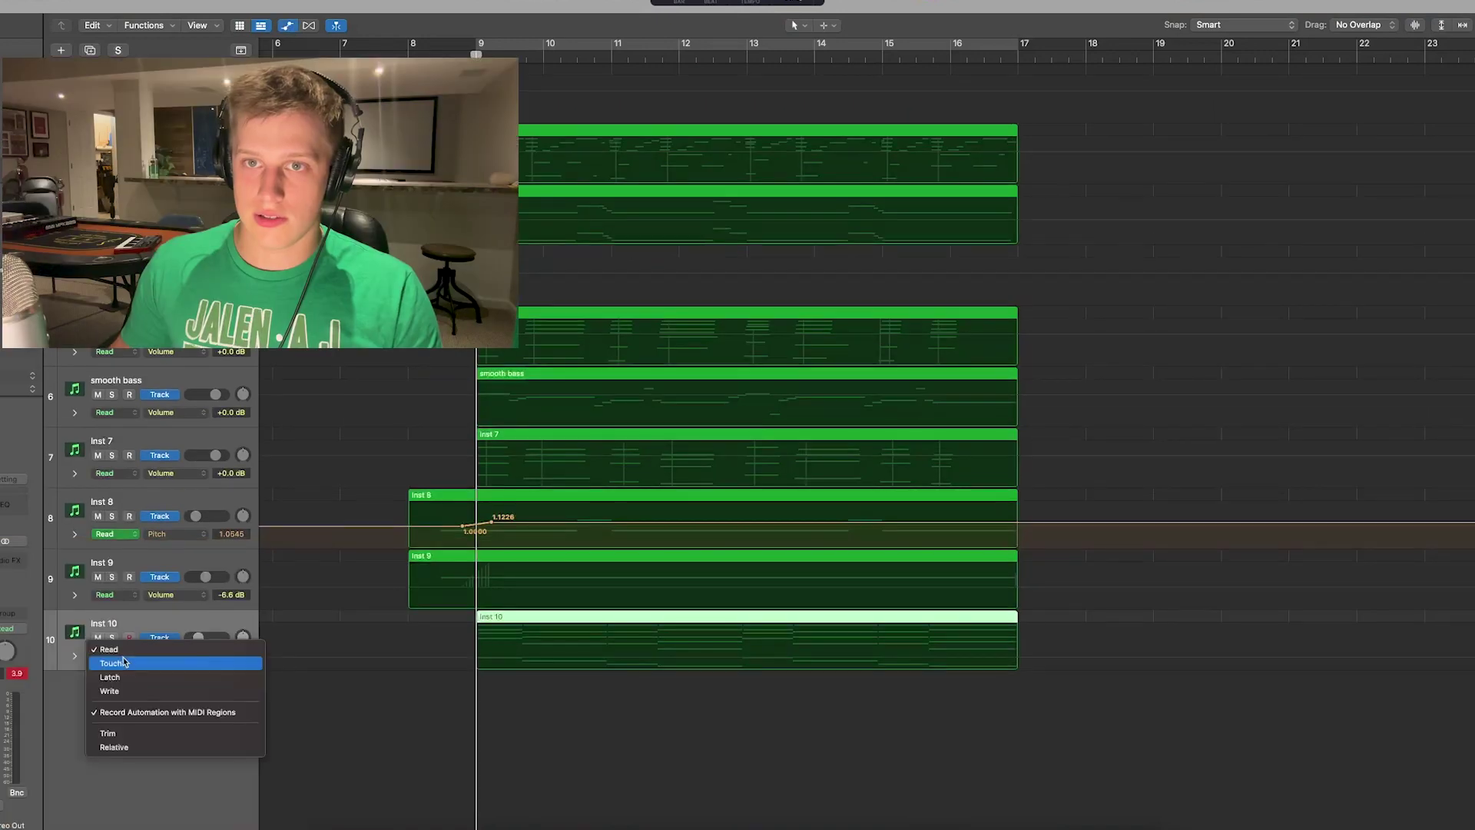
pyautogui.keyDown('alt'); pyautogui.click(123, 677); pyautogui.keyUp('alt')
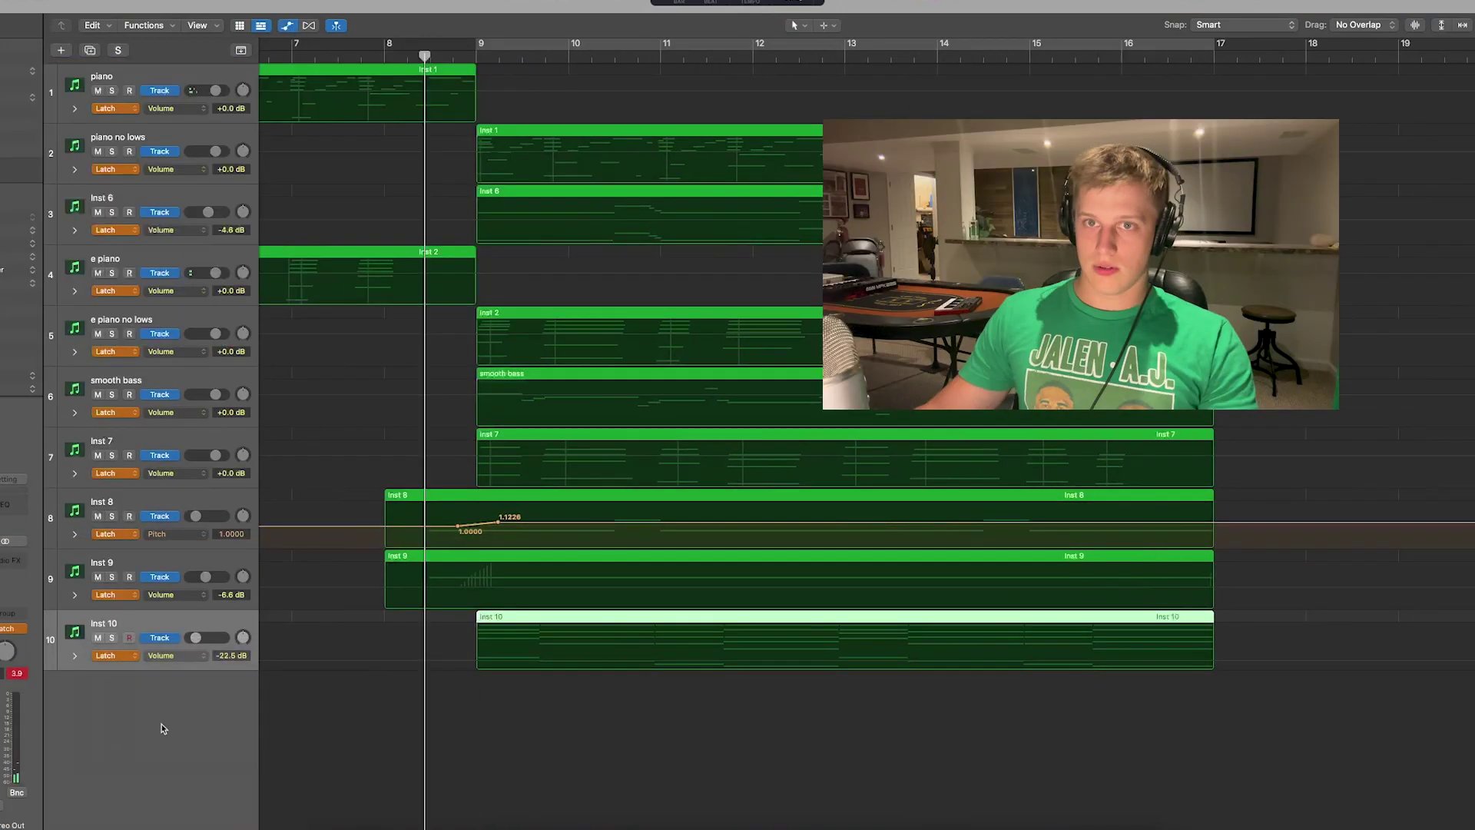
pyautogui.press('space')
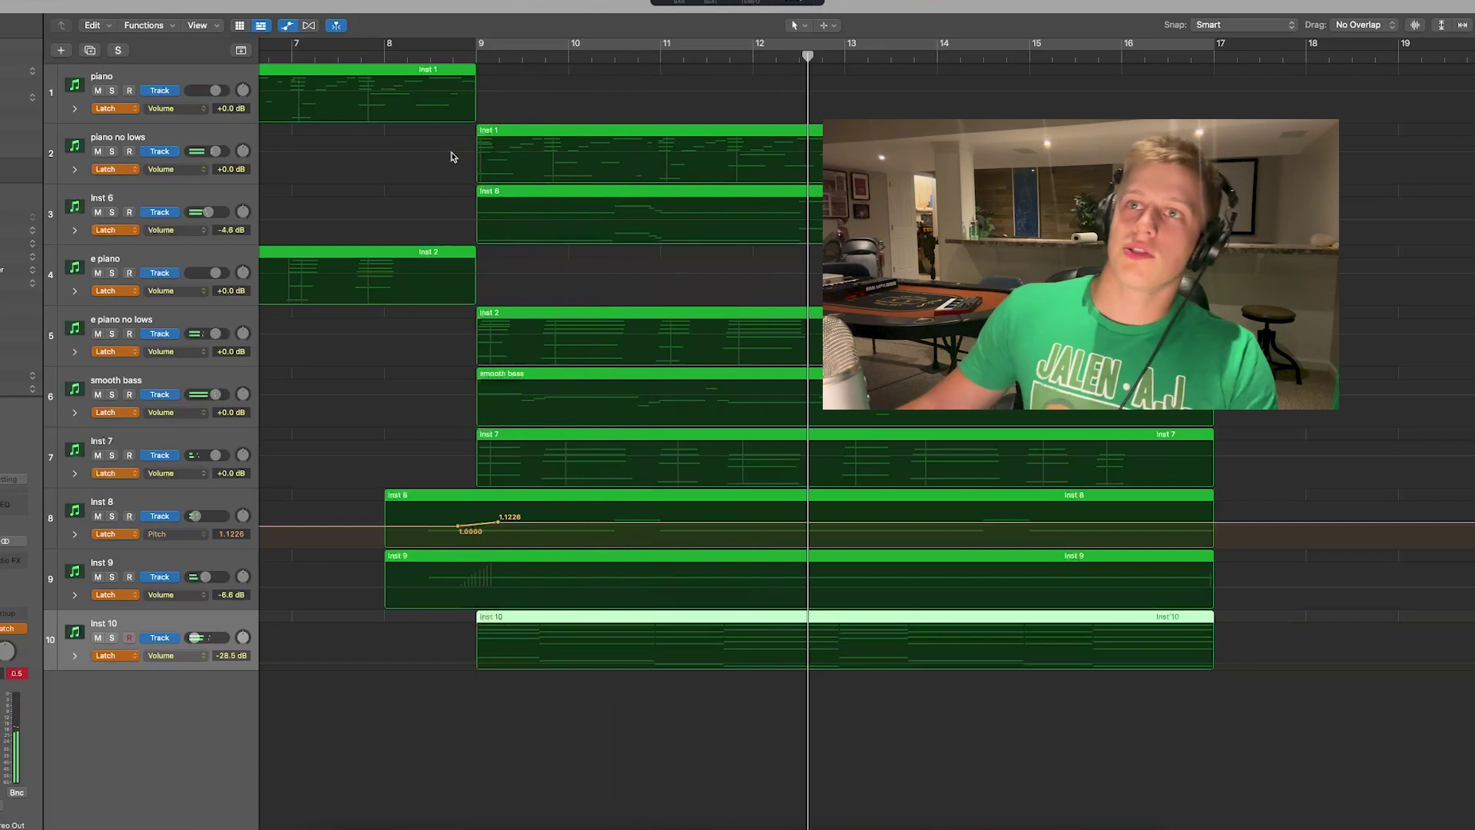
pyautogui.click(385, 57)
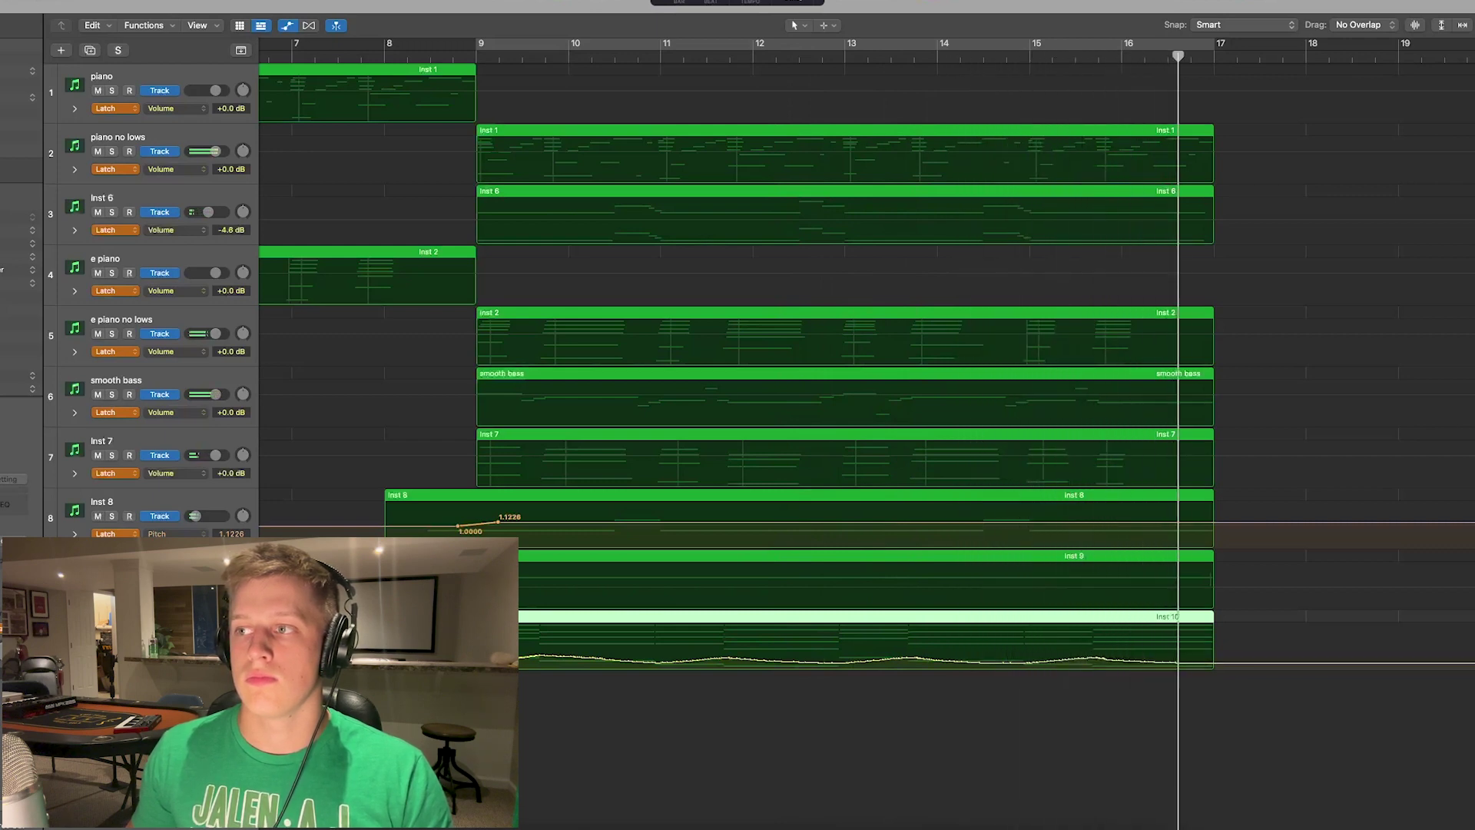
# Hide automation and bounce the strings region in place as Inst 10_bip.
pyautogui.click(288, 27)
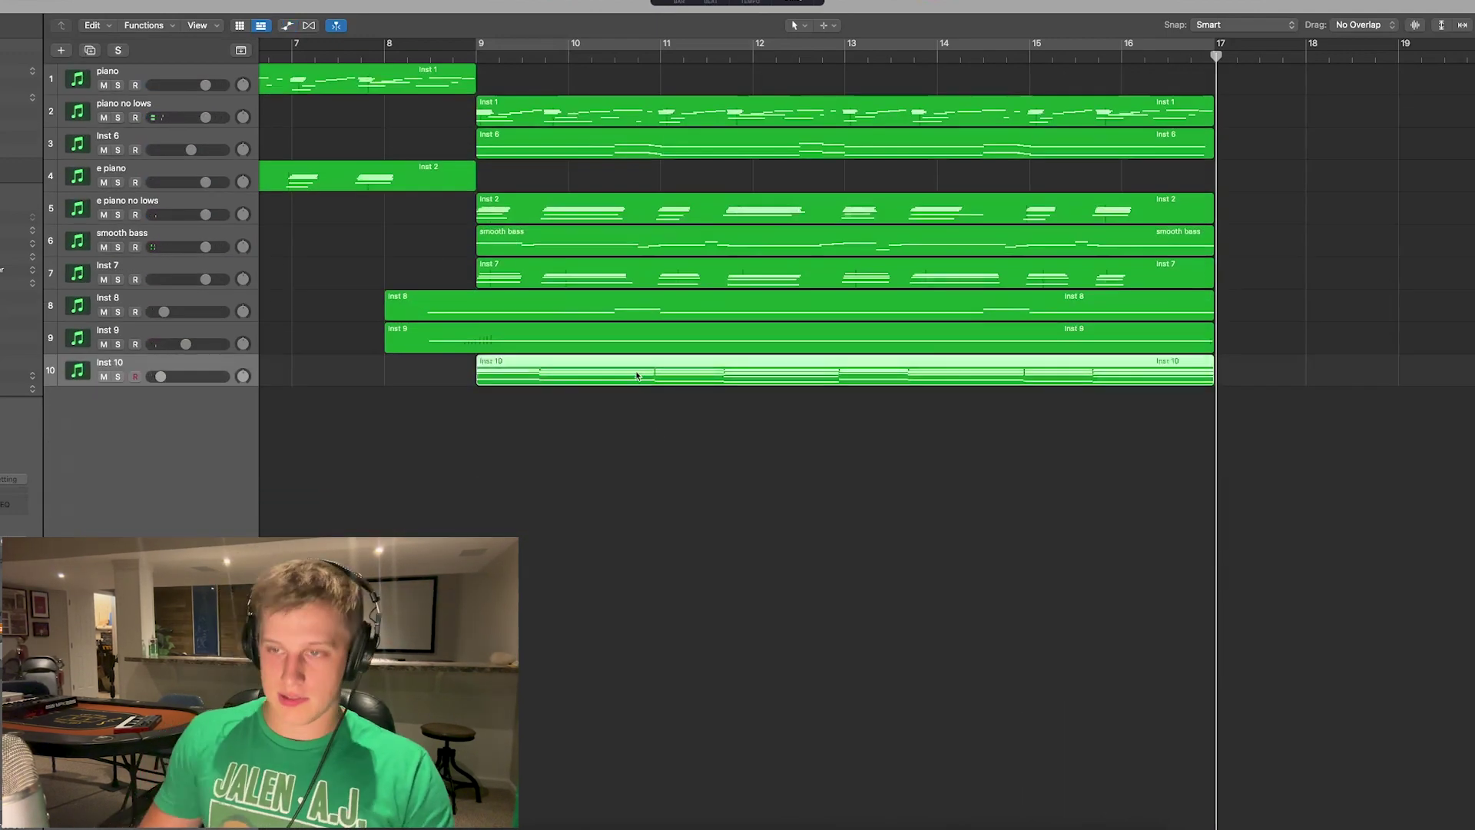
pyautogui.hotkey('ctrl', 'b')
pyautogui.click(839, 517)
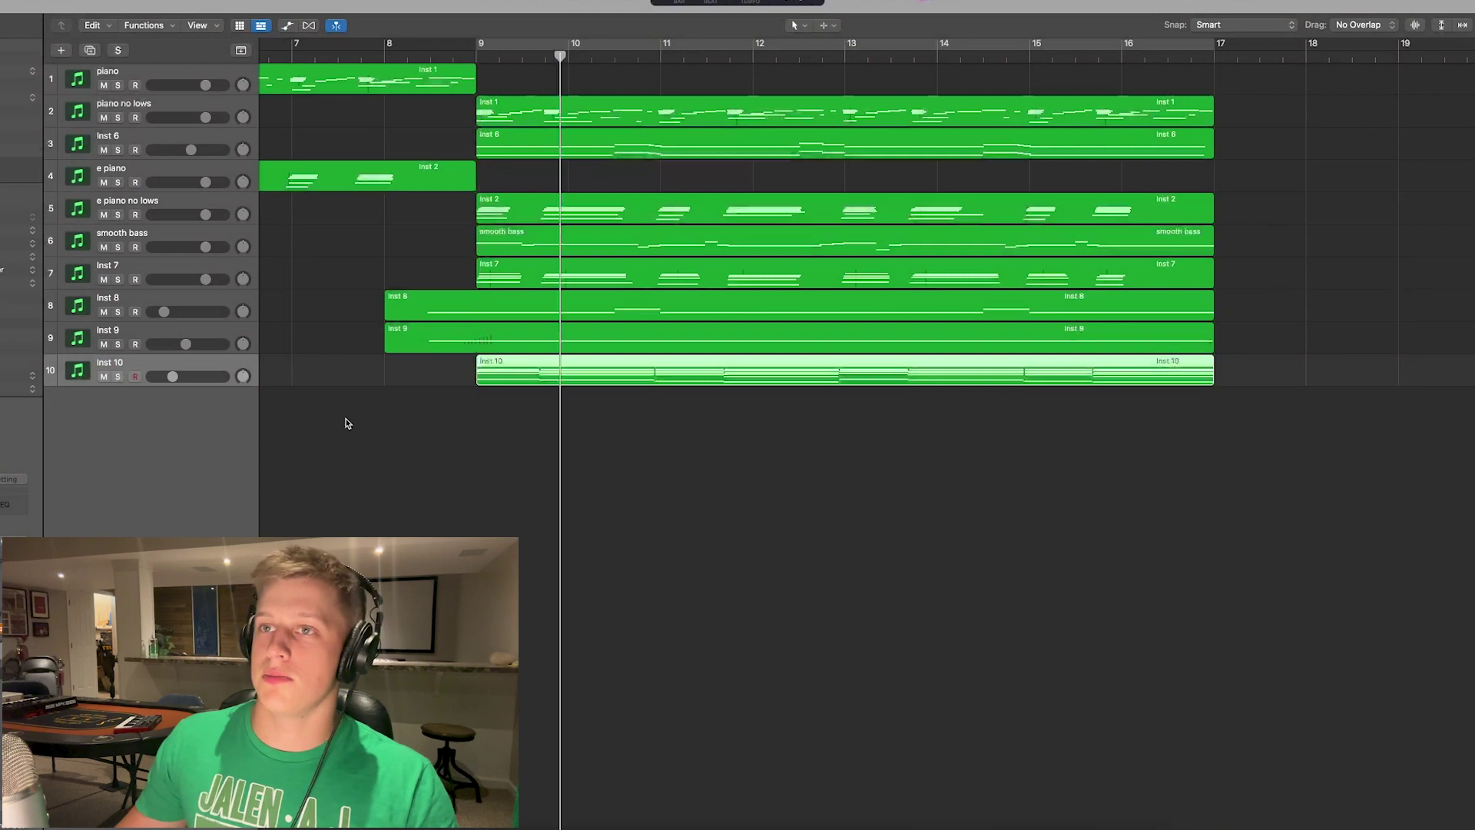
# Unsolo the tracks, zoom out, and turn the Inst 10_bip fader down to -2.4 dB.
pyautogui.click(118, 50)
pyautogui.press('super+Left')
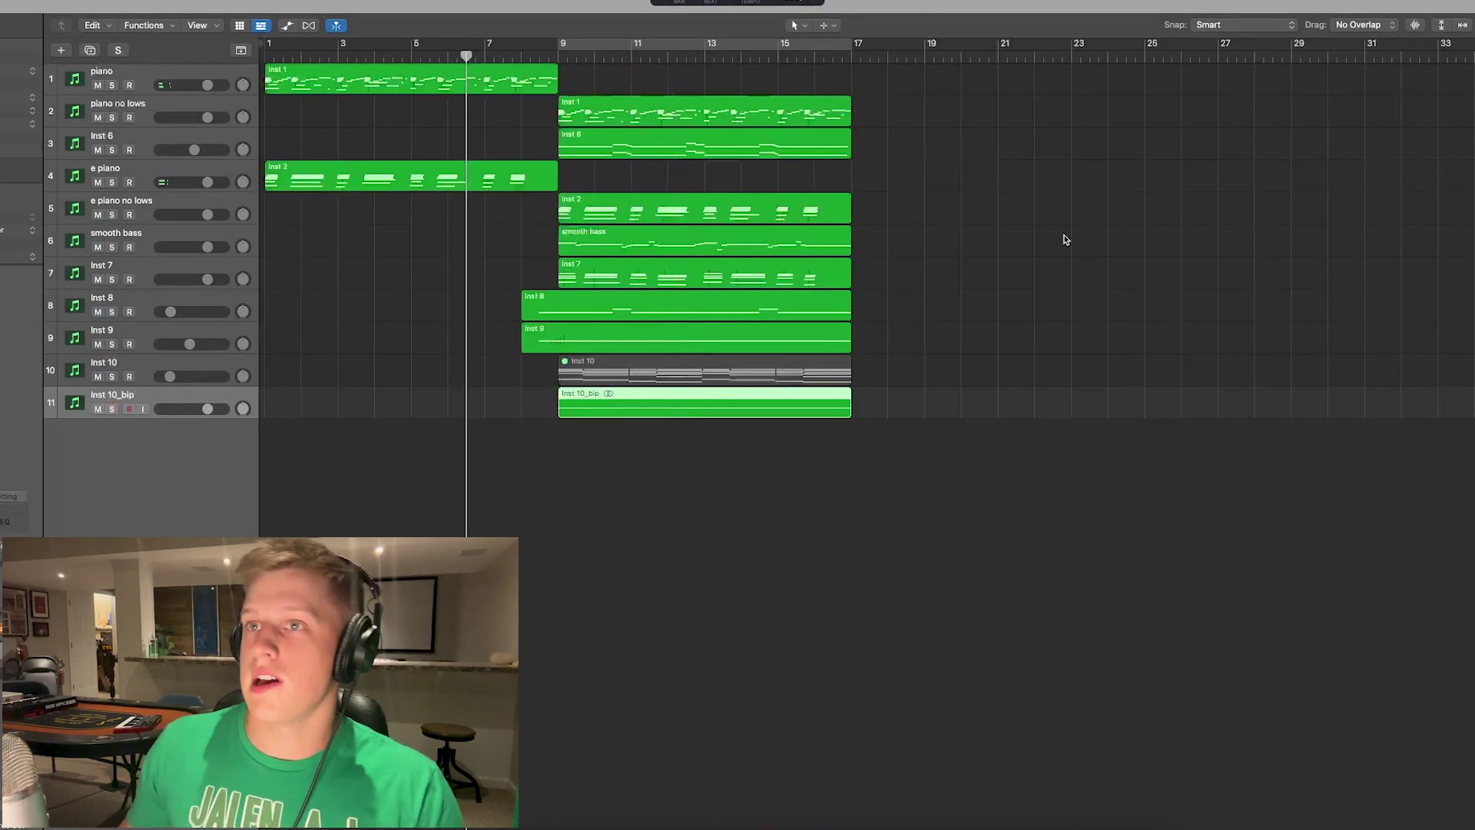
pyautogui.click(583, 242)
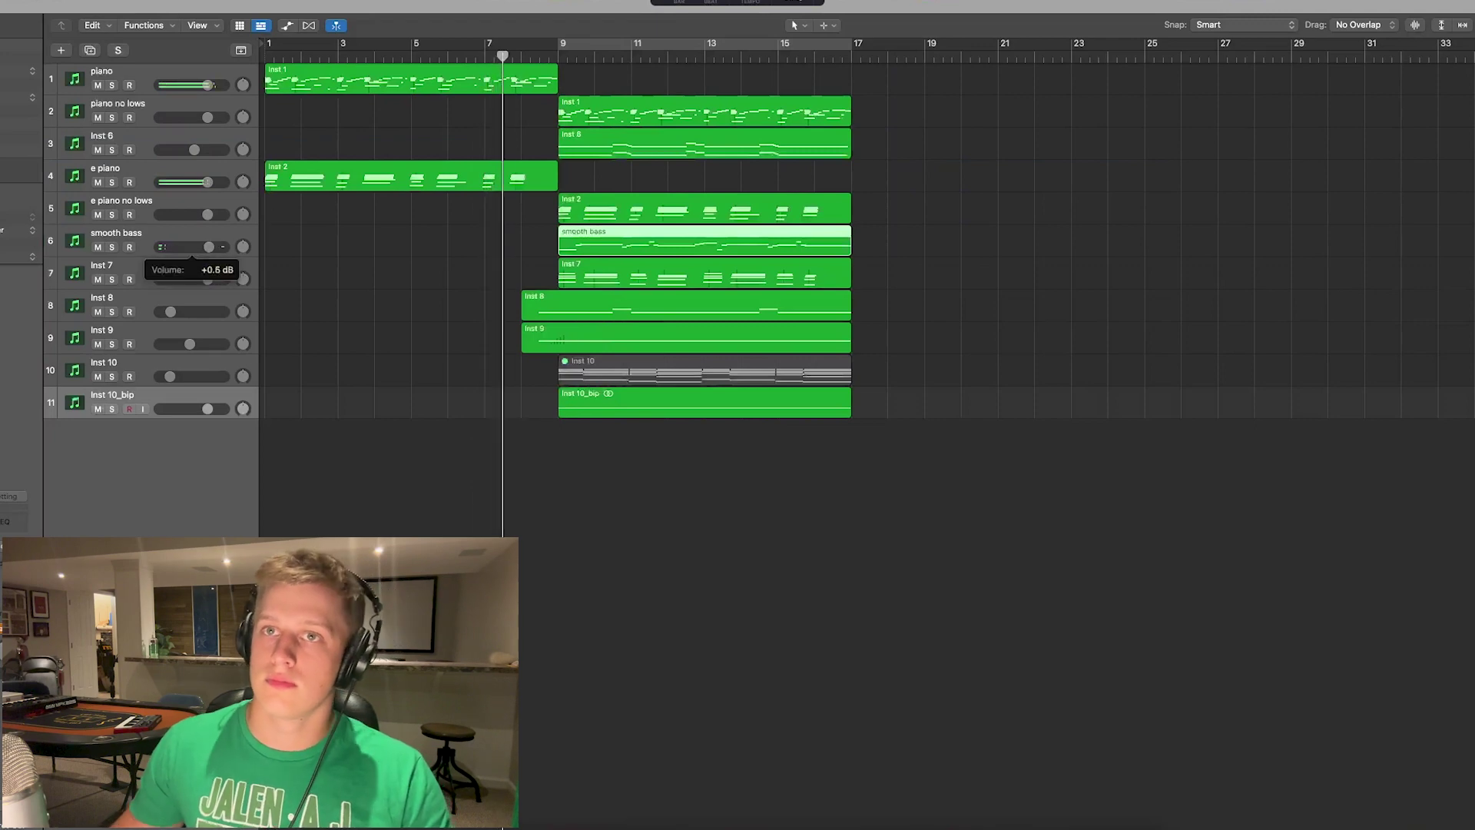
pyautogui.press('XF86AudioRaiseVolume')
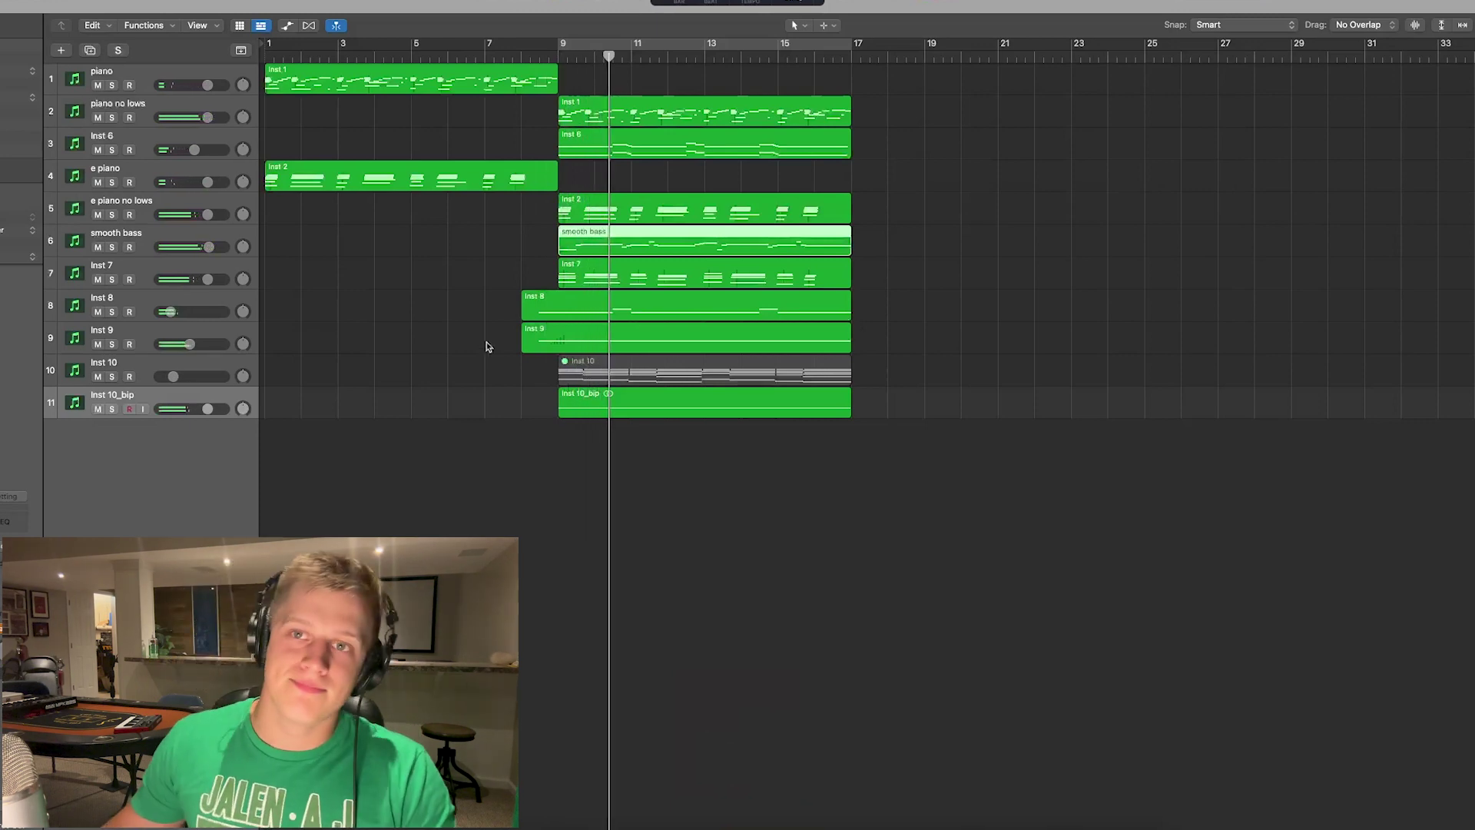
pyautogui.moveTo(207, 409); pyautogui.dragTo(197, 409)
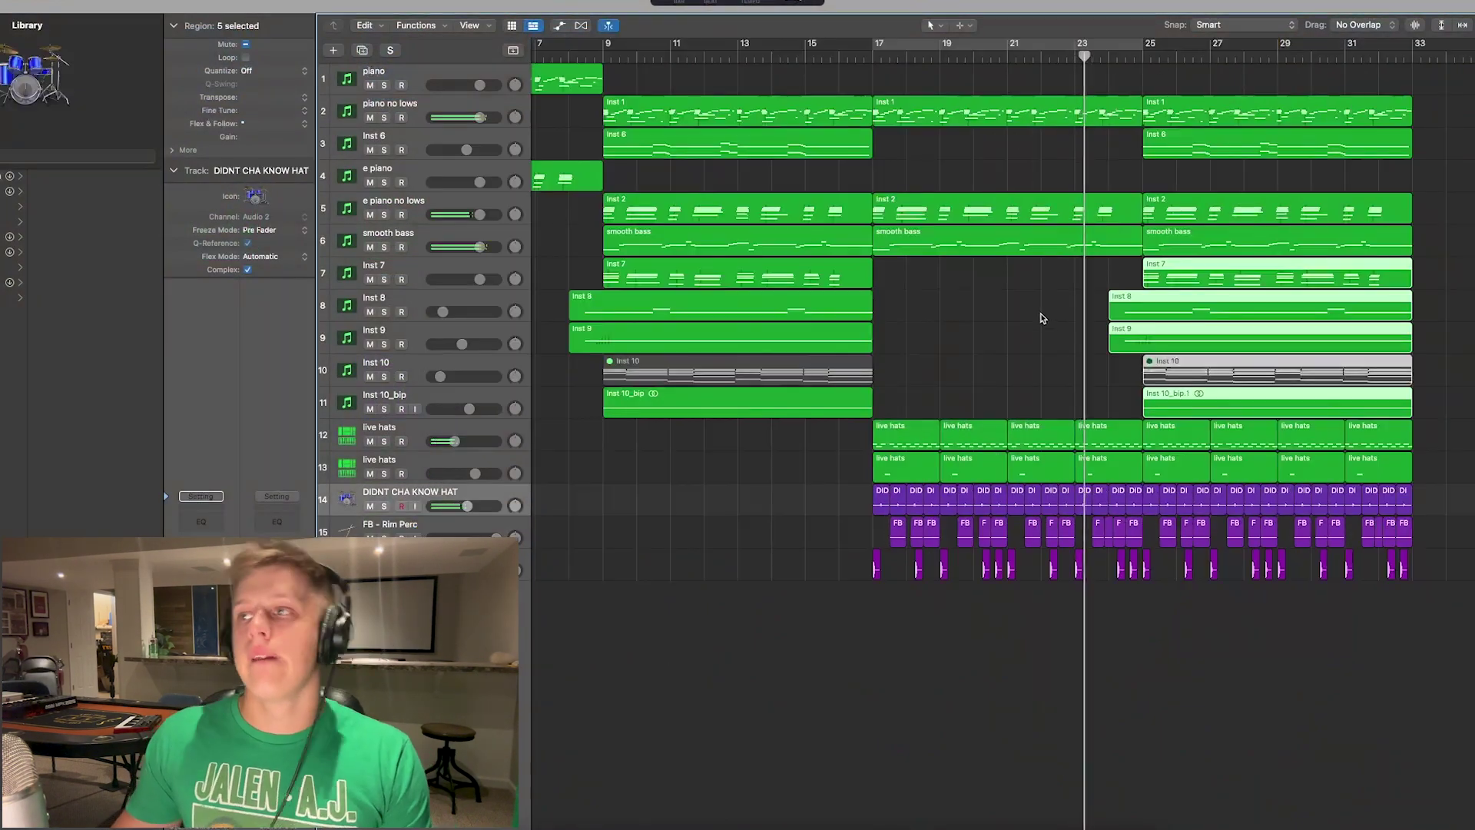
# Deselect the copied regions, lower a synth track's volume during playback, zoom out to bars 1–41, and stop.
pyautogui.click(1016, 314)
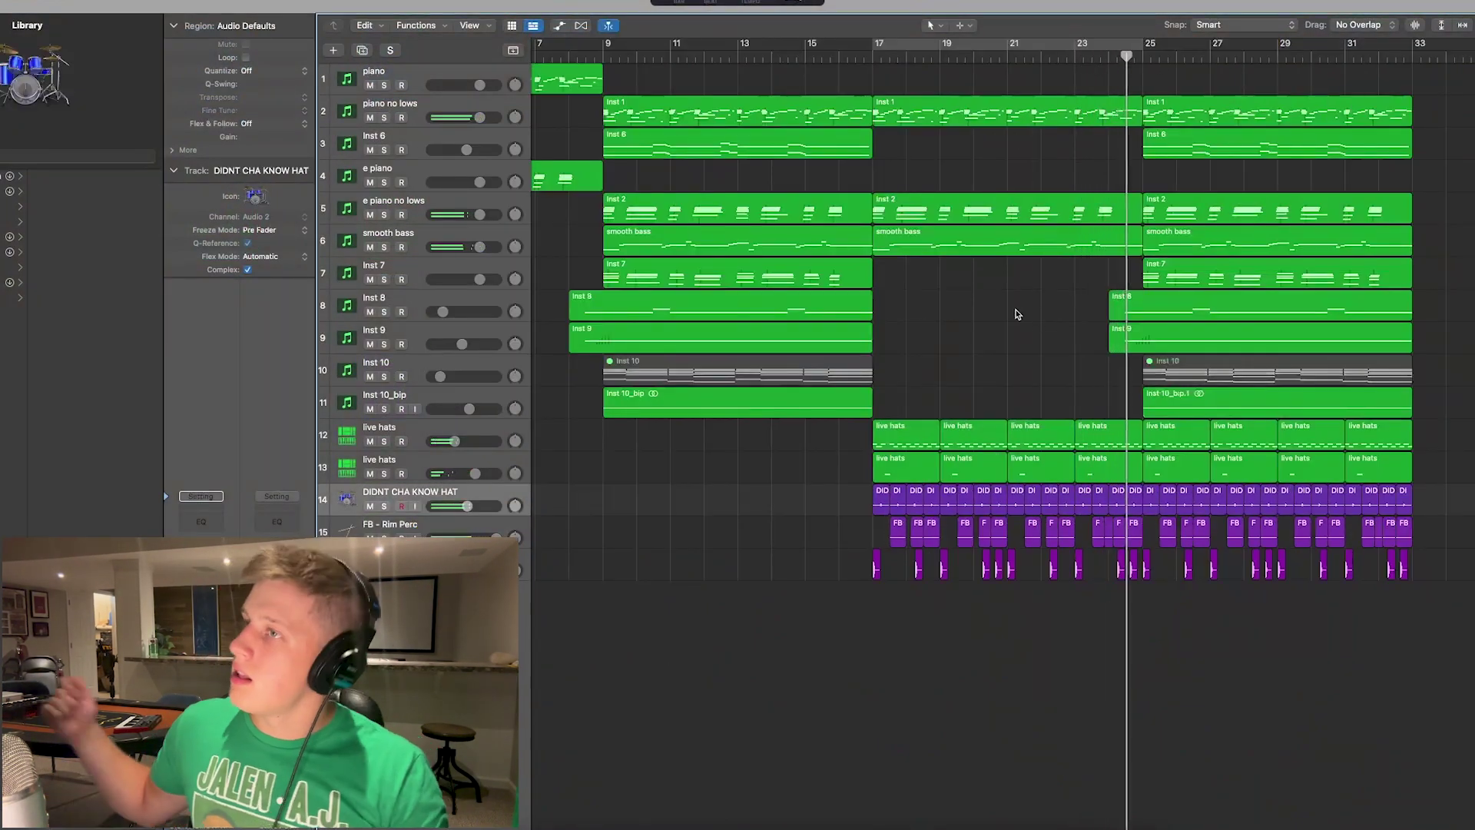
pyautogui.press('super+Left')
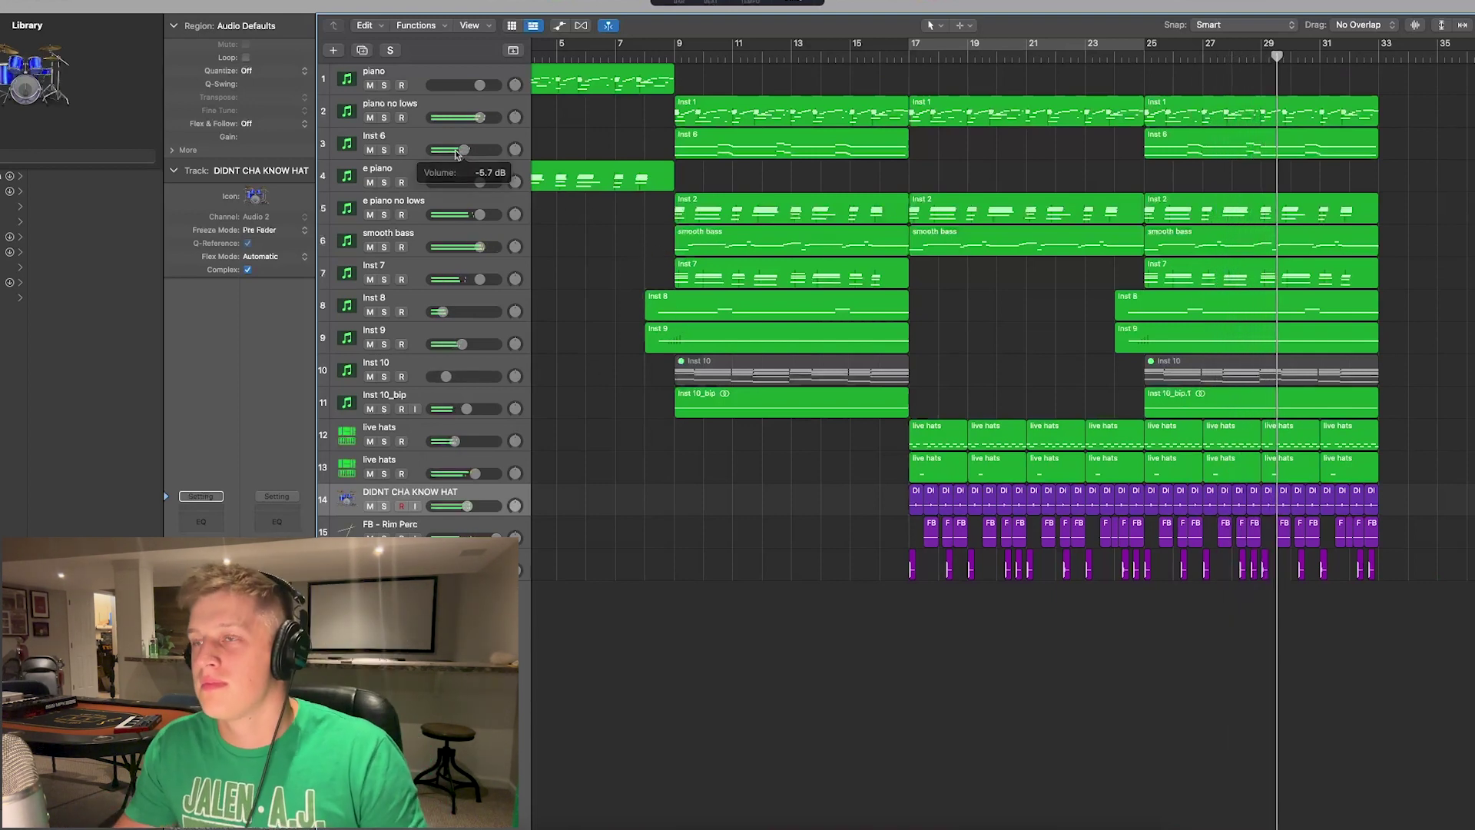
pyautogui.moveTo(477, 285); pyautogui.dragTo(469, 286)
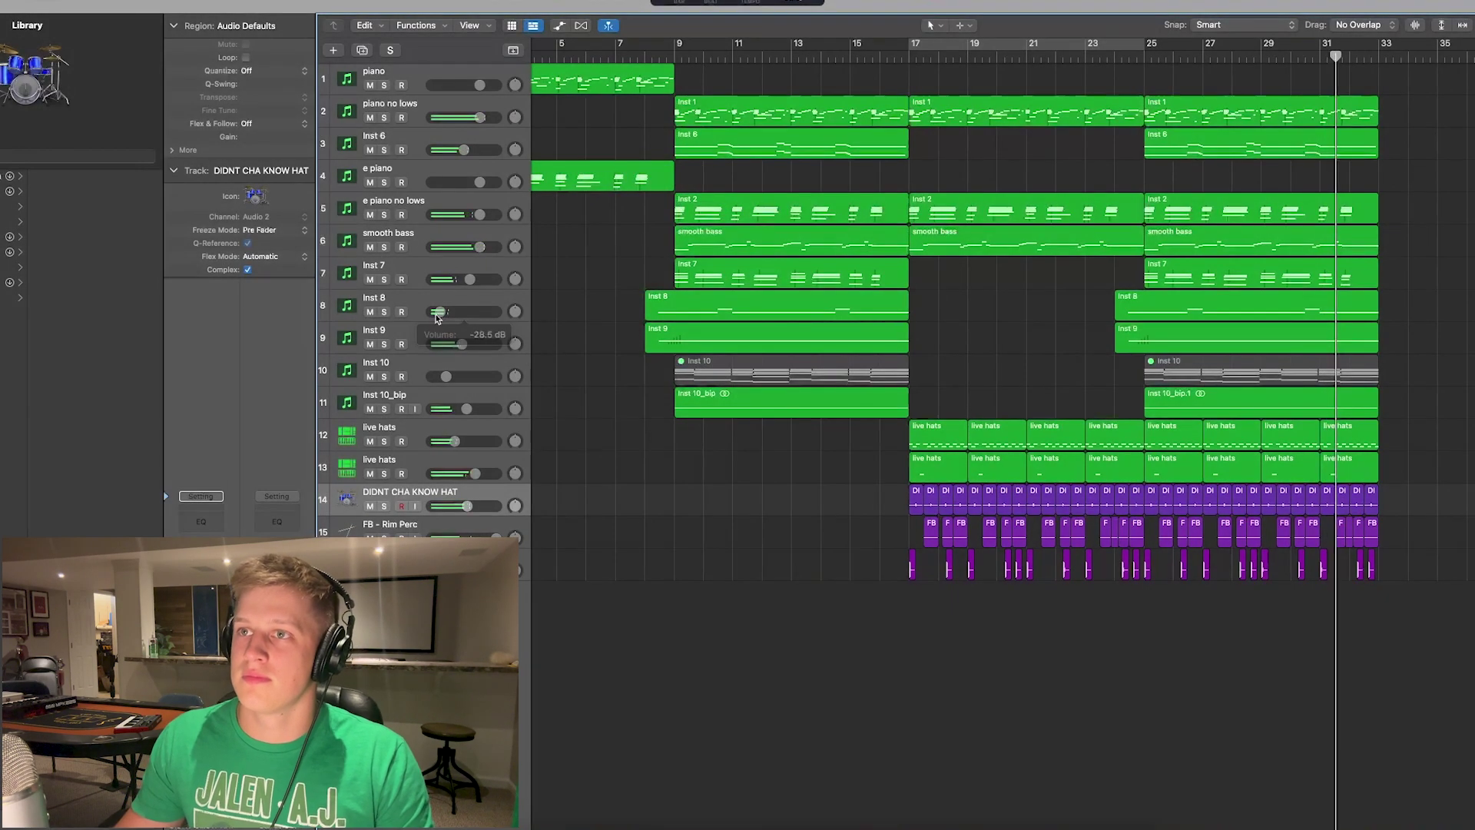
pyautogui.press('super+Left')
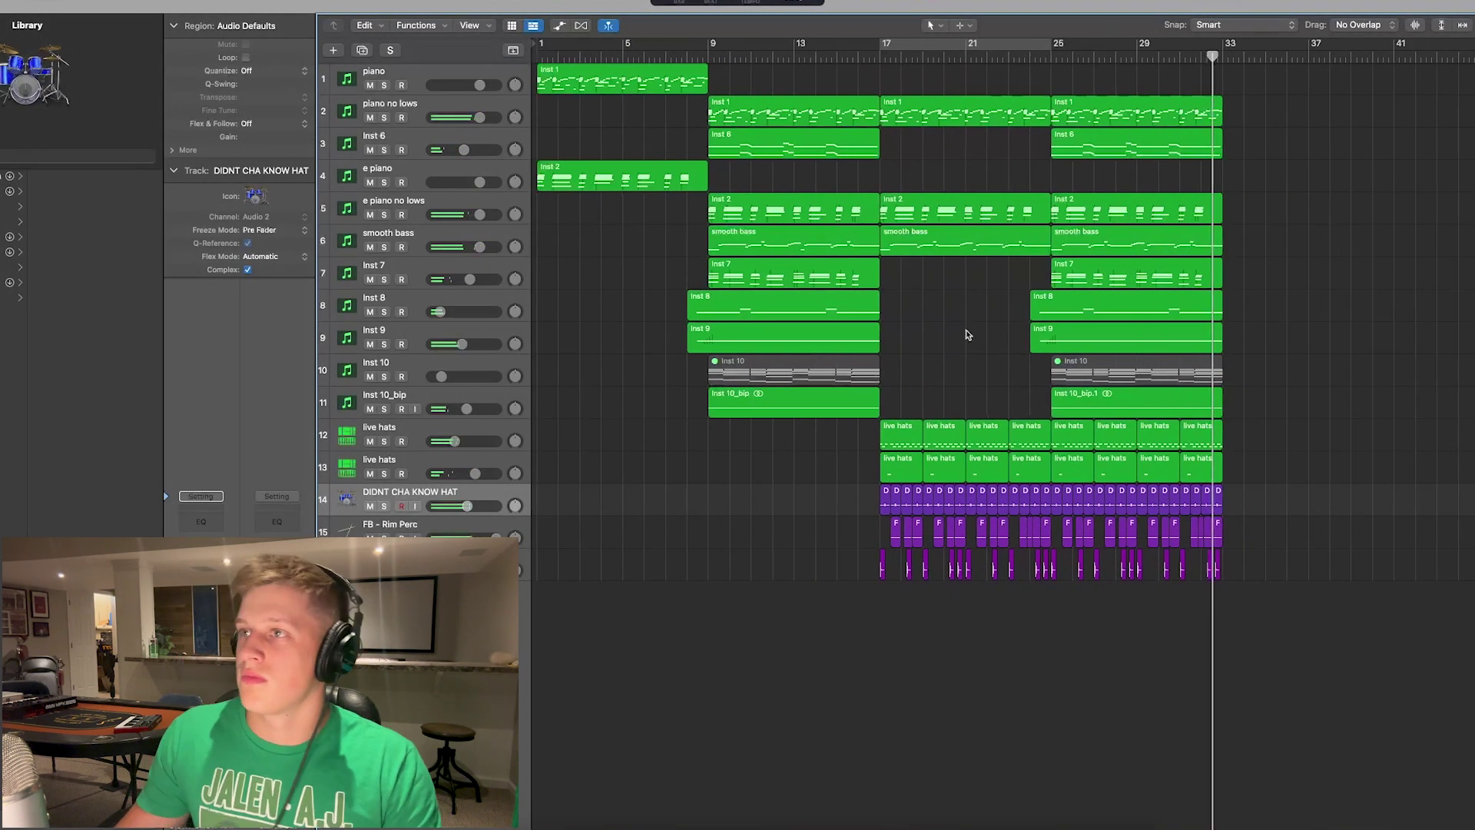
pyautogui.press('space')
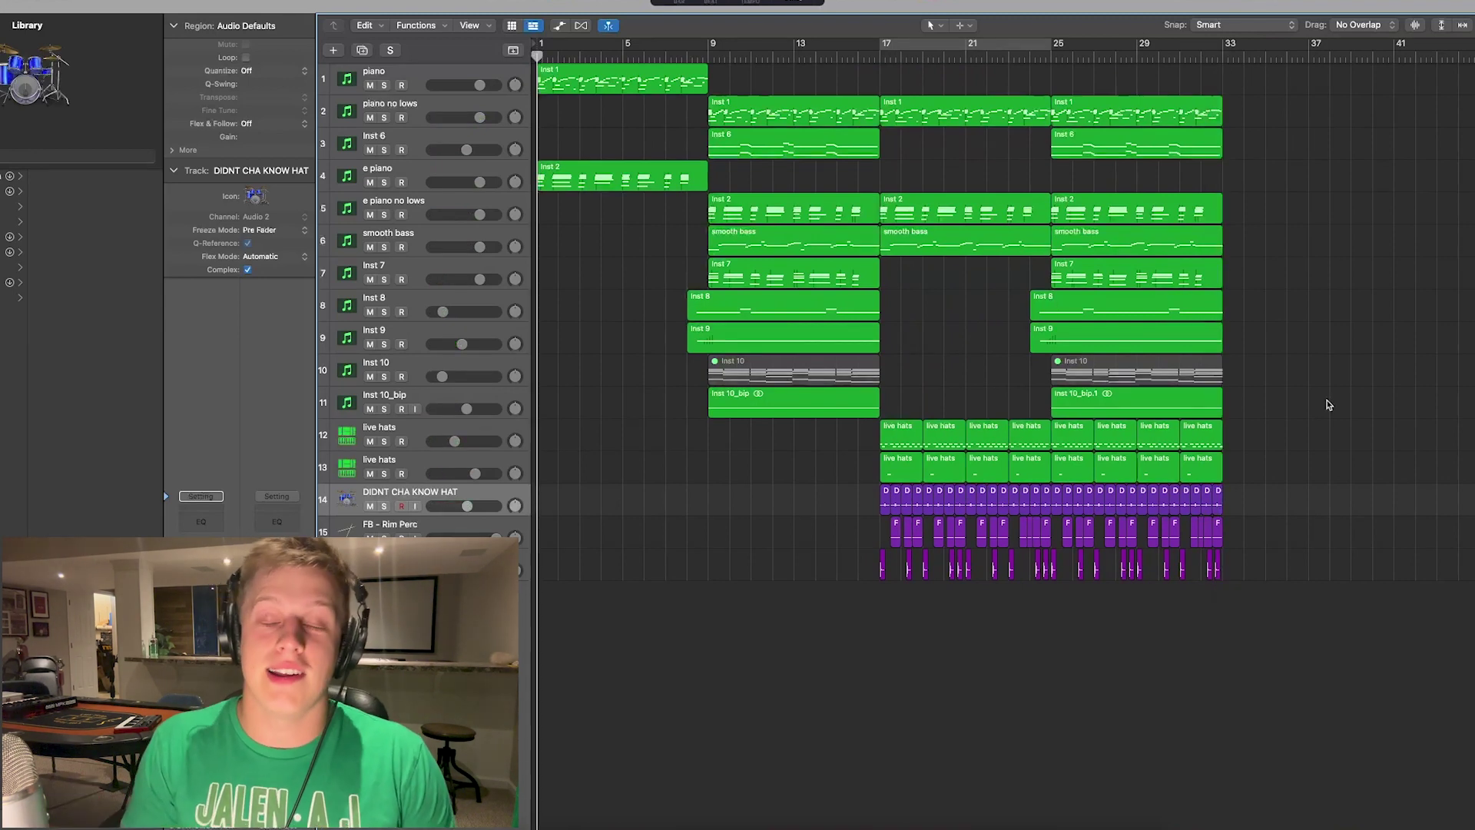